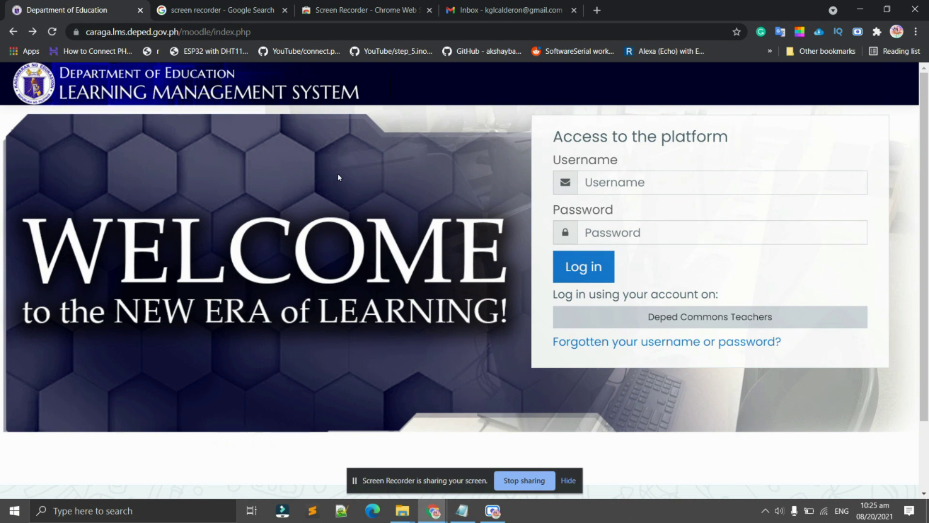
Log in through 'Deped Commons Teachers' using the DepEd Google account to reach the LMS dashboard.
click(259, 33)
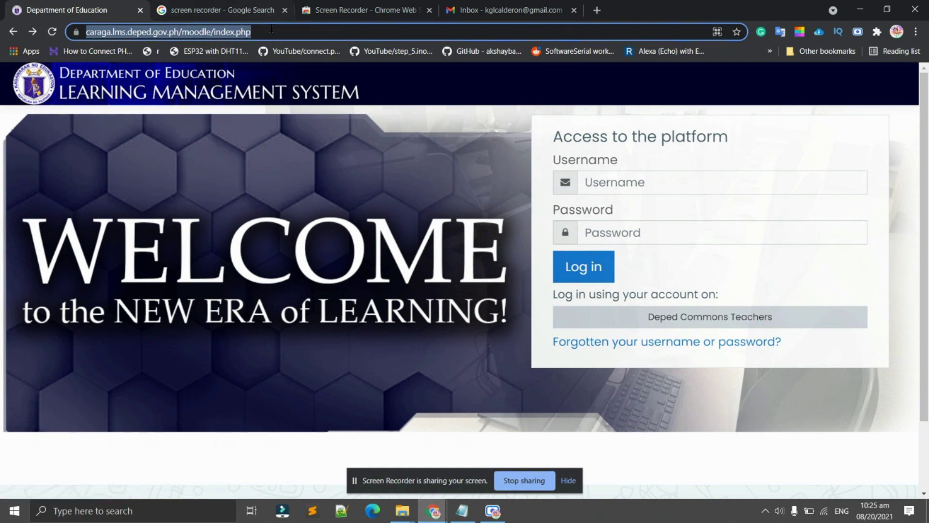
click(91, 32)
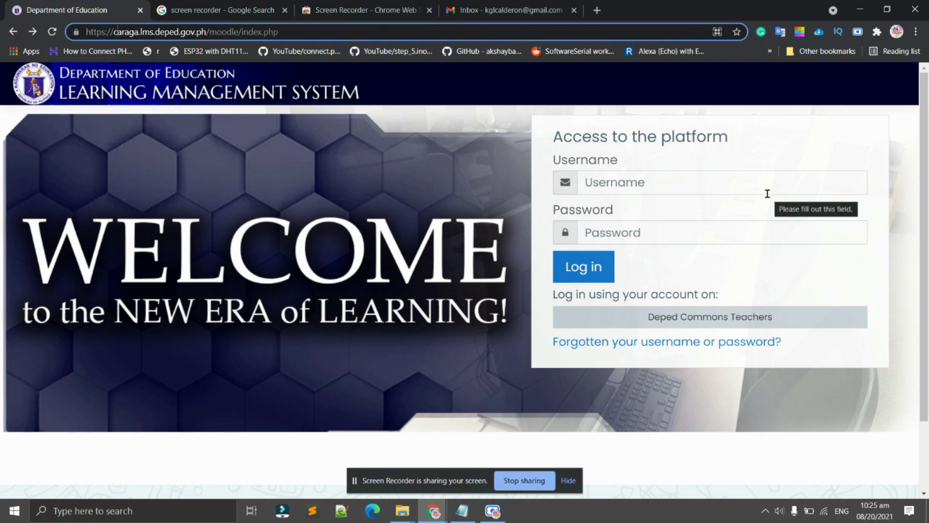
click(684, 321)
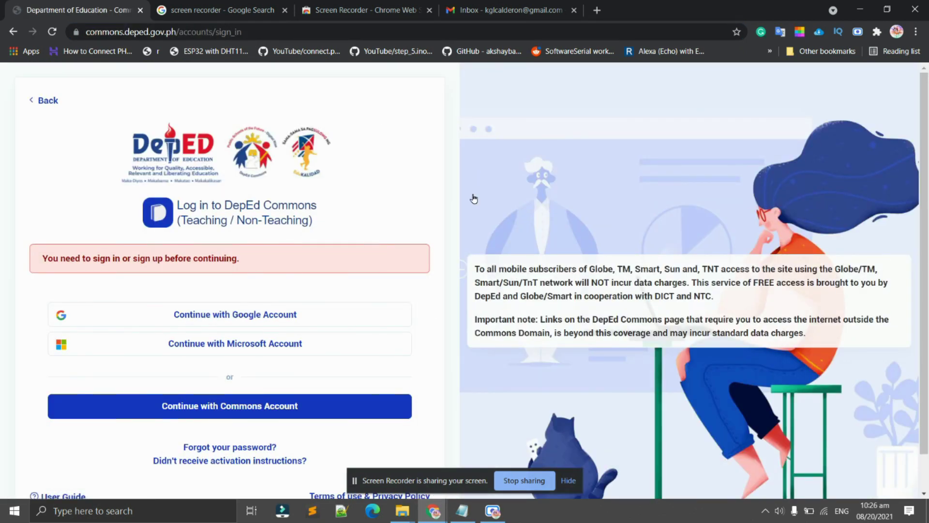
scroll(196, 199, down, 1)
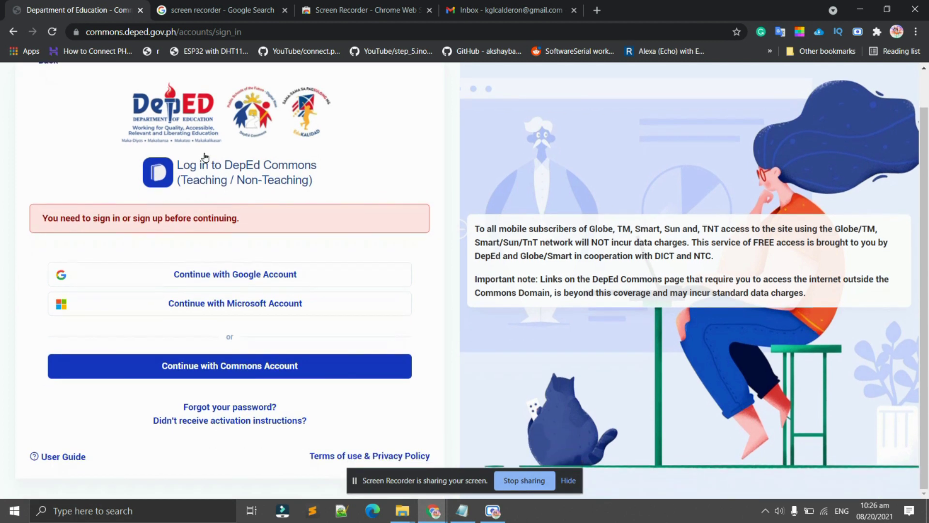
scroll(348, 212, up, 1)
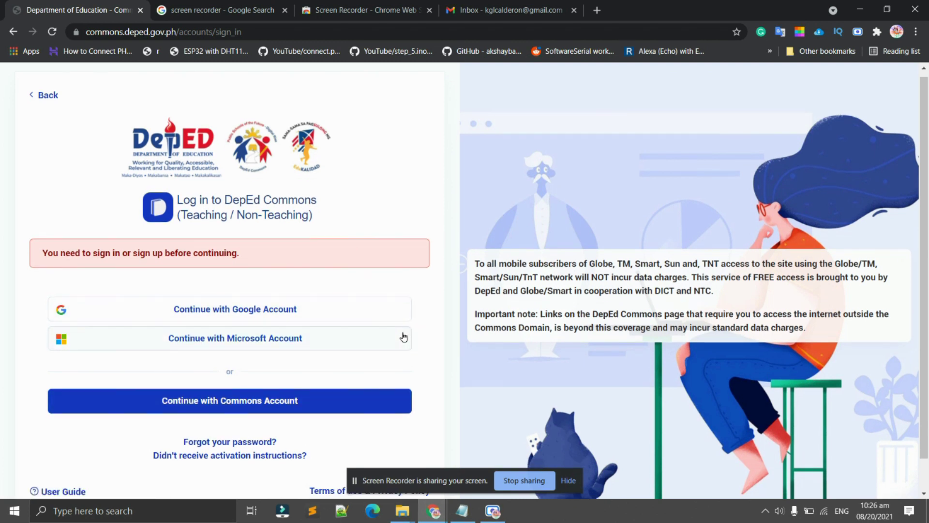
scroll(399, 333, down, 1)
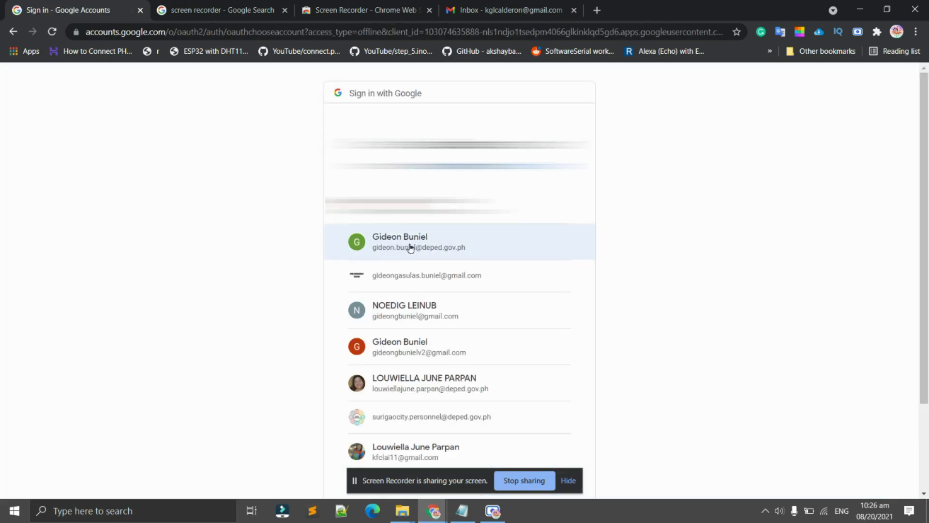
click(401, 249)
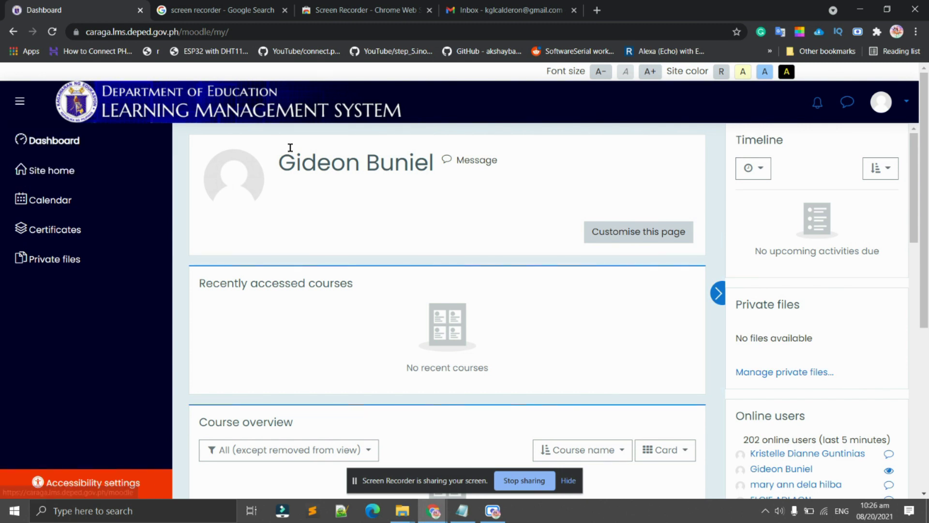
From Site home, open the Professional Development category and browse to the PNPKI certificate facility course.
click(128, 143)
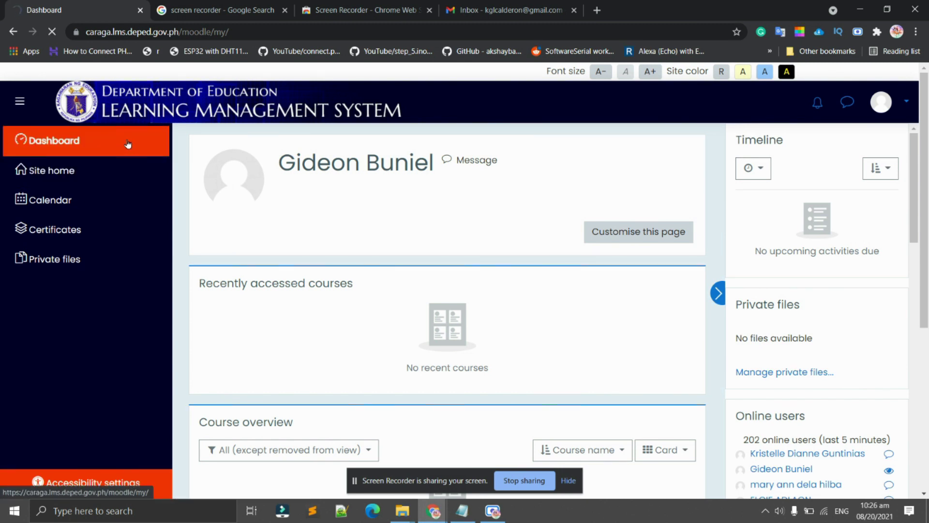
click(22, 166)
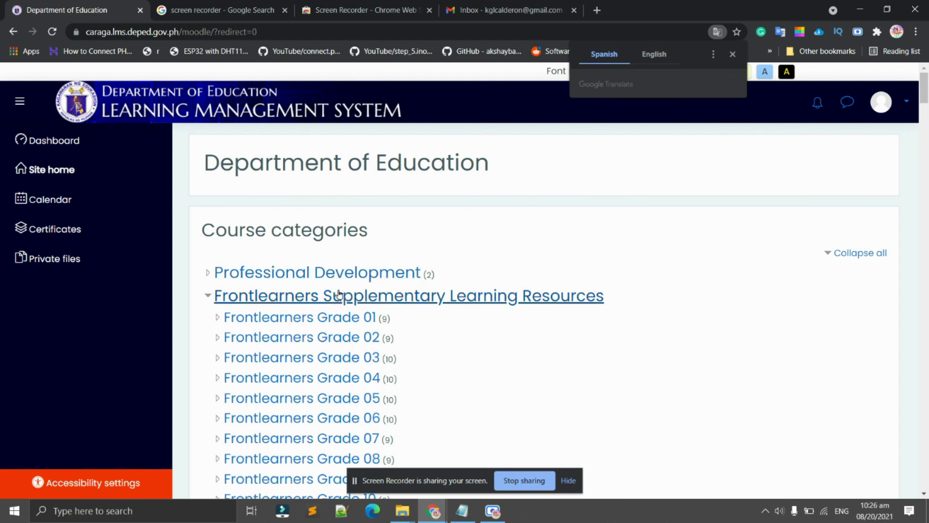
click(238, 277)
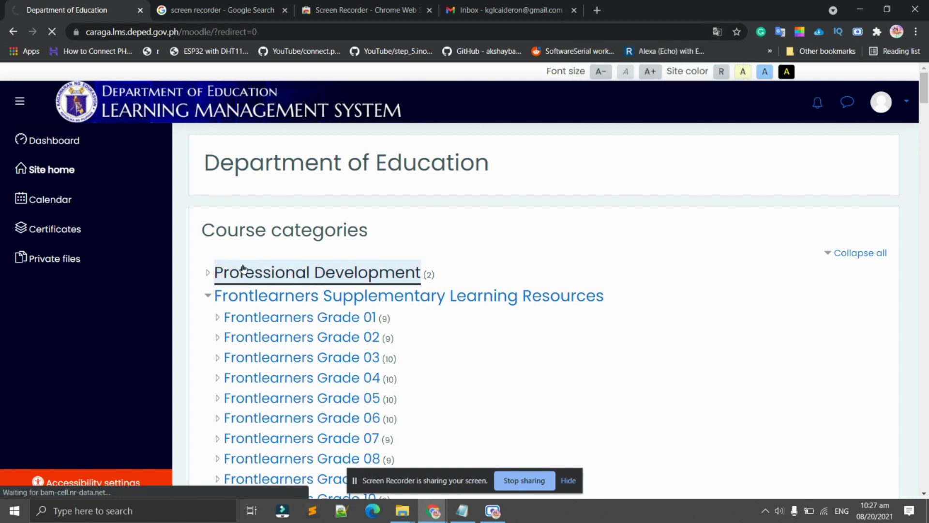
scroll(271, 265, down, 2)
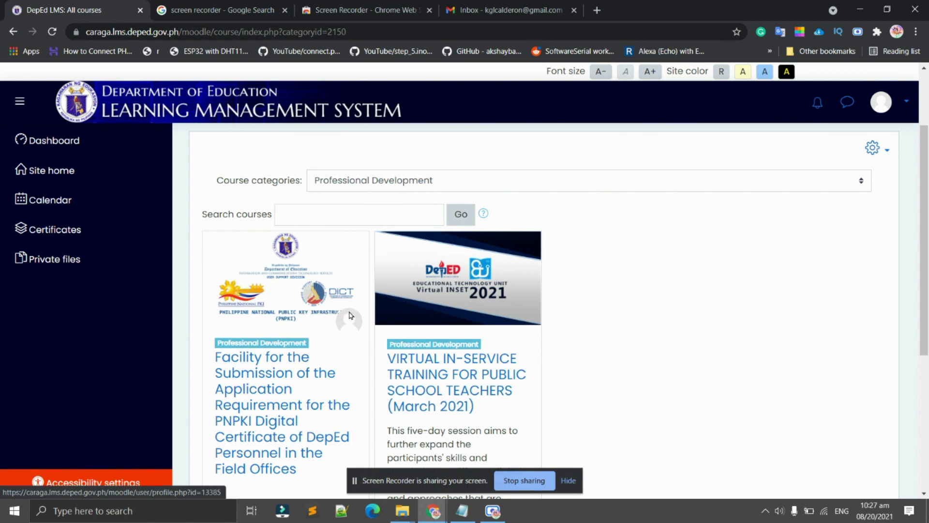
scroll(347, 315, down, 2)
scroll(488, 344, up, 2)
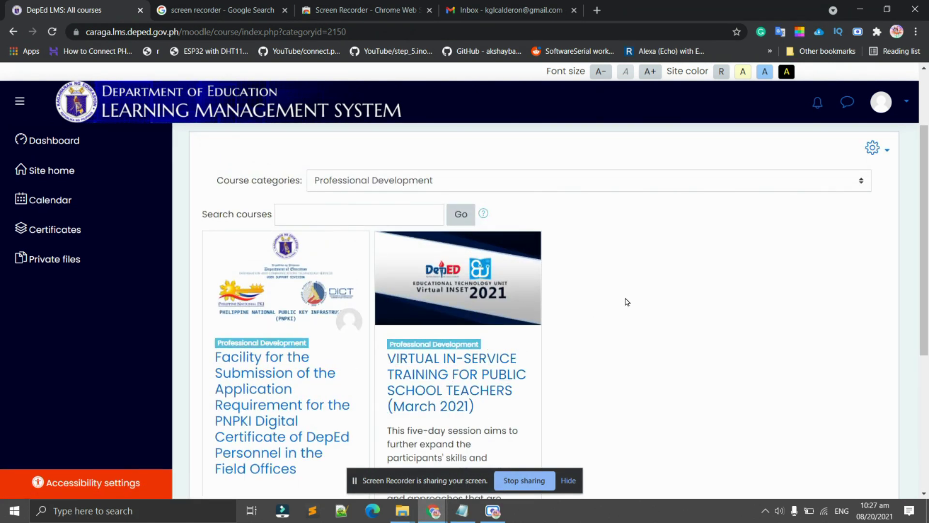
scroll(532, 410, down, 2)
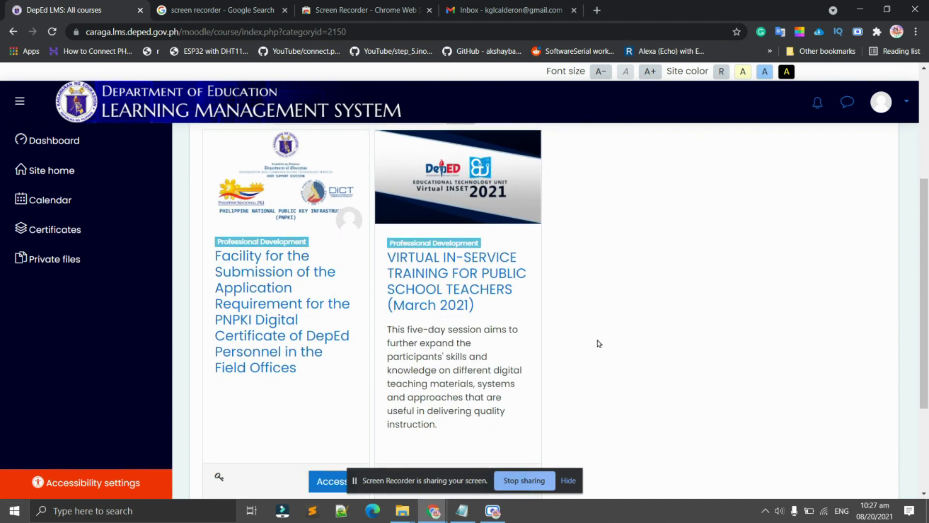
scroll(622, 323, up, 2)
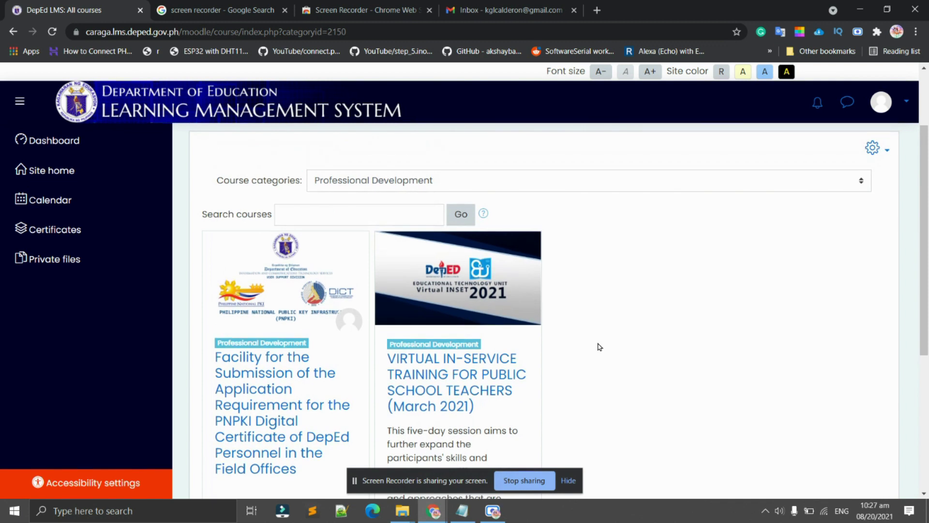
scroll(342, 378, down, 2)
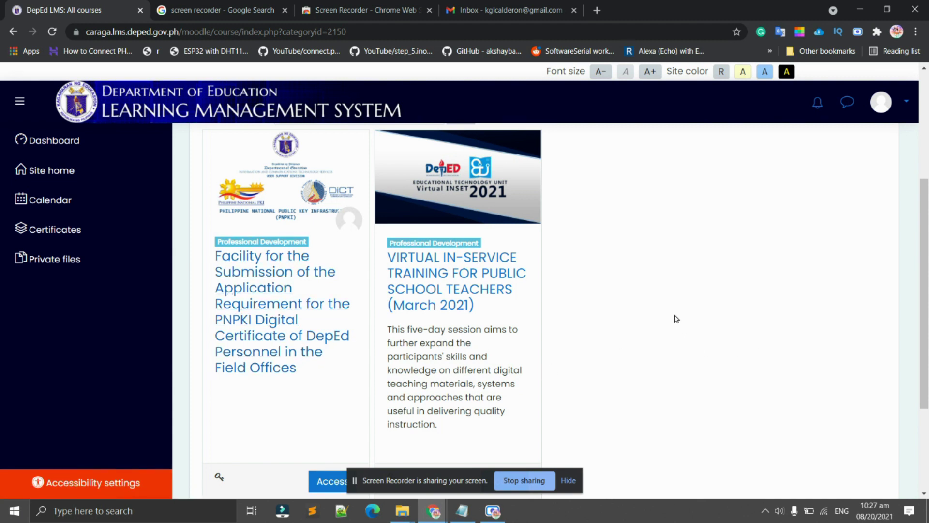
scroll(663, 327, down, 3)
scroll(664, 324, up, 4)
scroll(663, 324, up, 2)
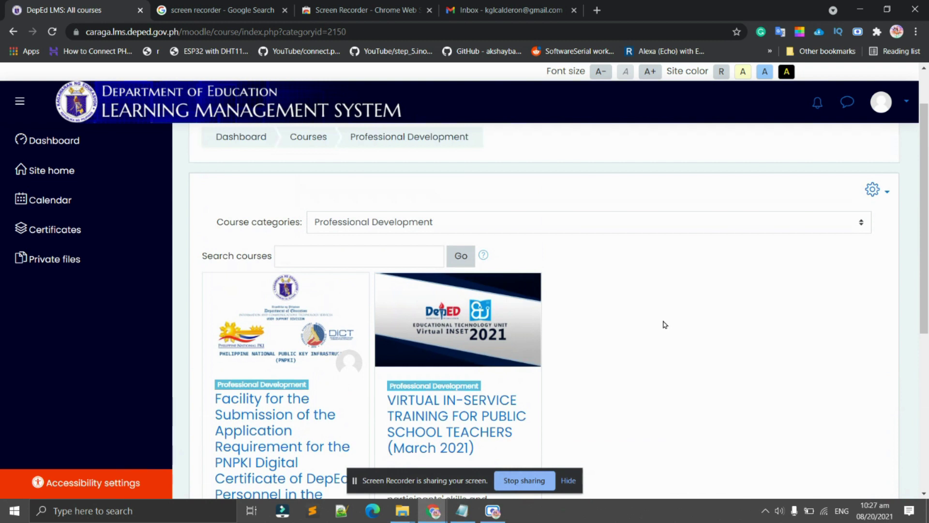
scroll(262, 315, down, 4)
Open the PNPKI Digital Certificate submission course and enter the enrolment key in capitals.
click(277, 248)
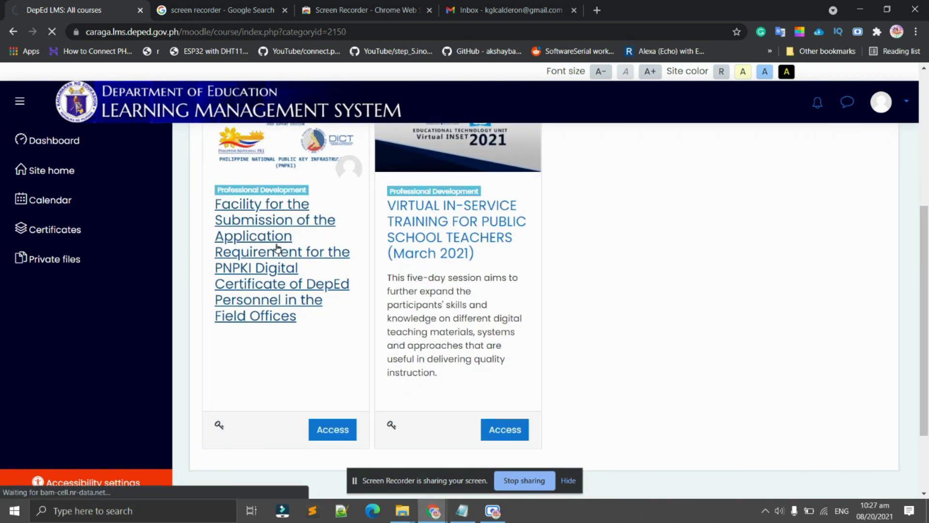
scroll(515, 321, down, 2)
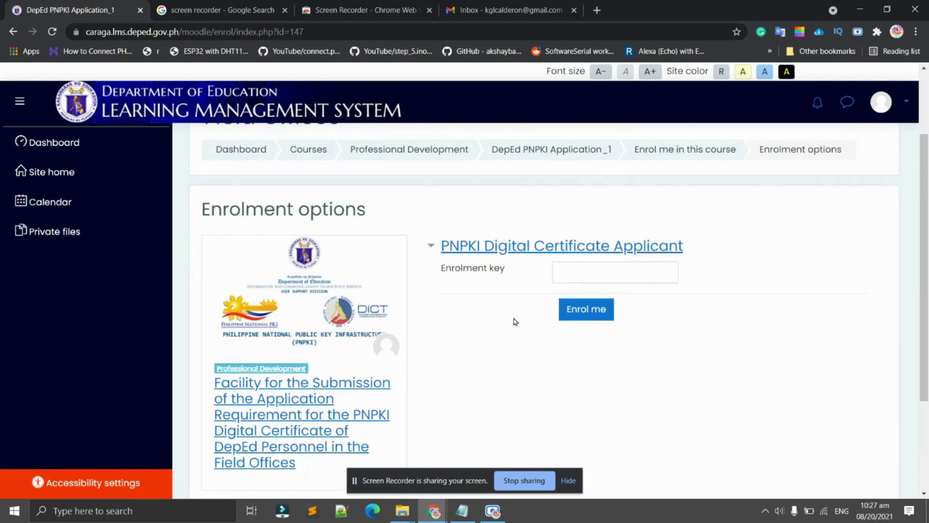
click(602, 268)
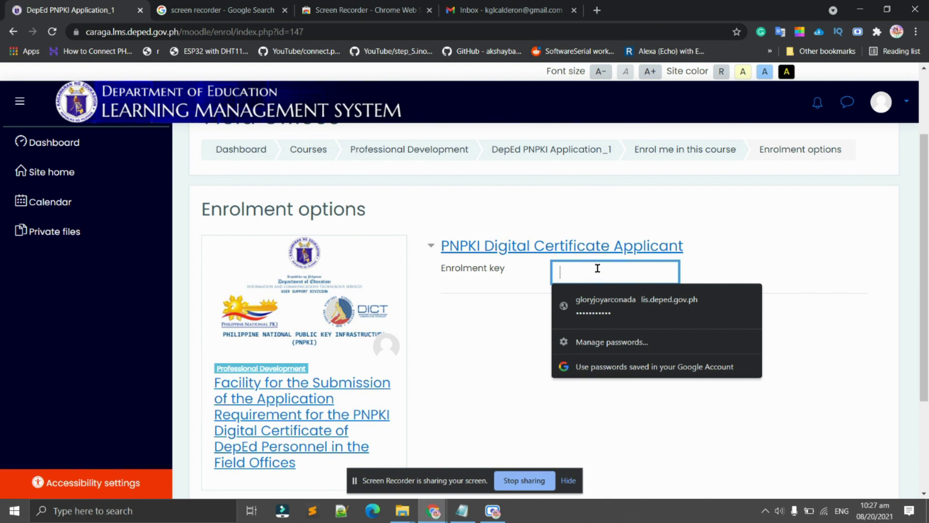
key(Caps_Lock)
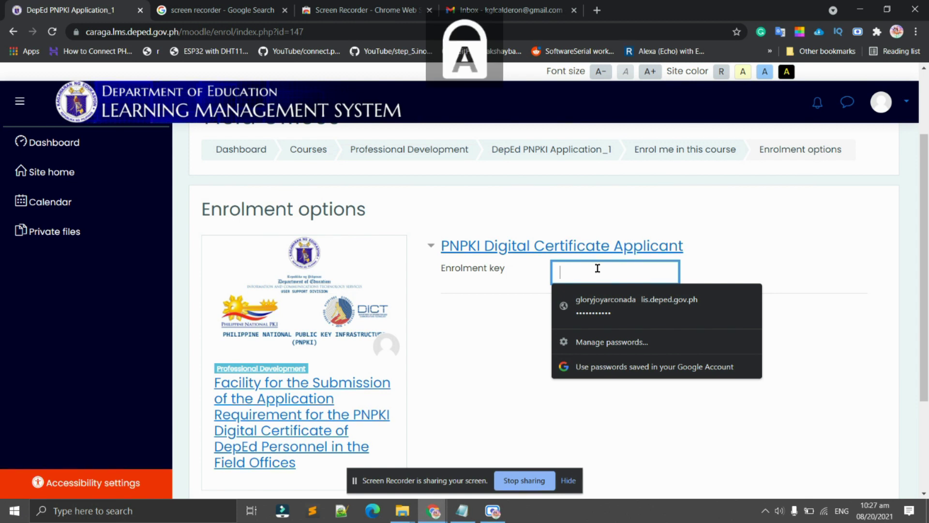
text(••)
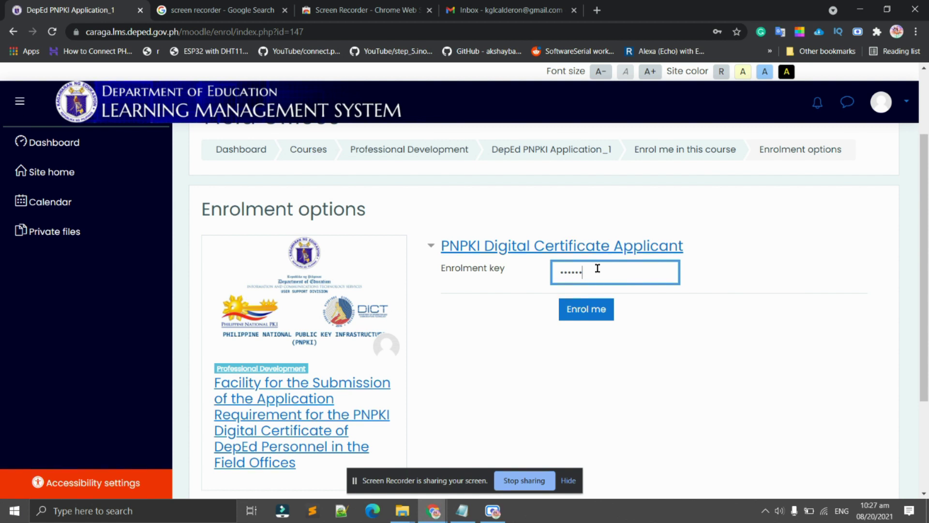
key(Caps_Lock)
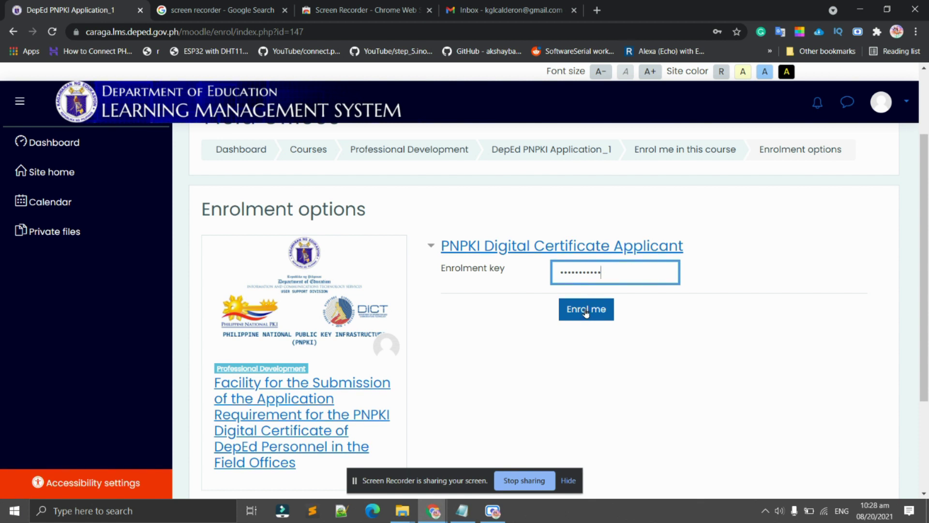
Enrol with the entered key and scroll to the General Information DOWNLOAD PNPKI FORM link.
click(589, 313)
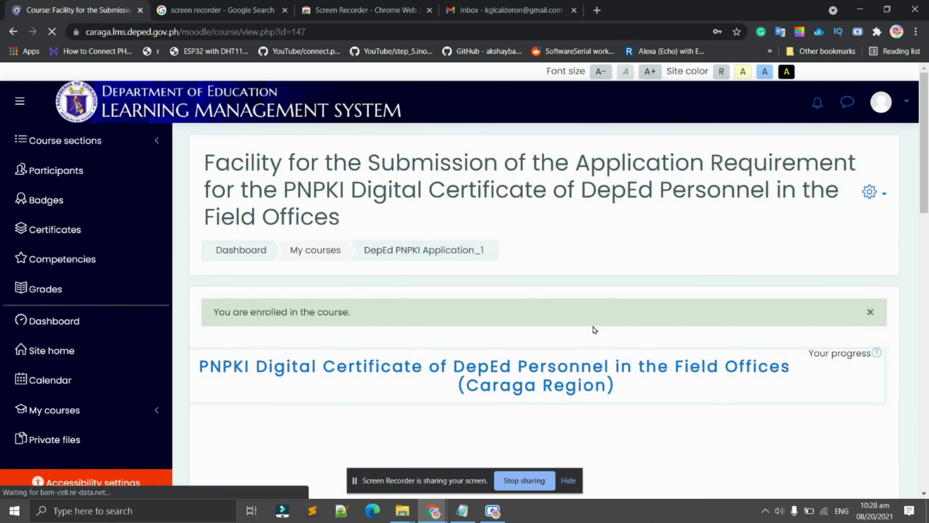
scroll(591, 327, down, 4)
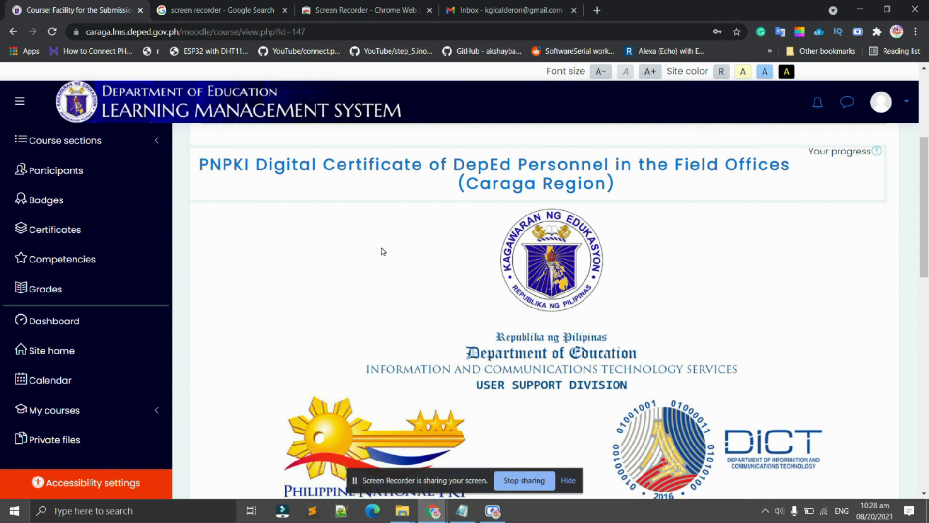
scroll(628, 249, up, 4)
scroll(611, 269, down, 4)
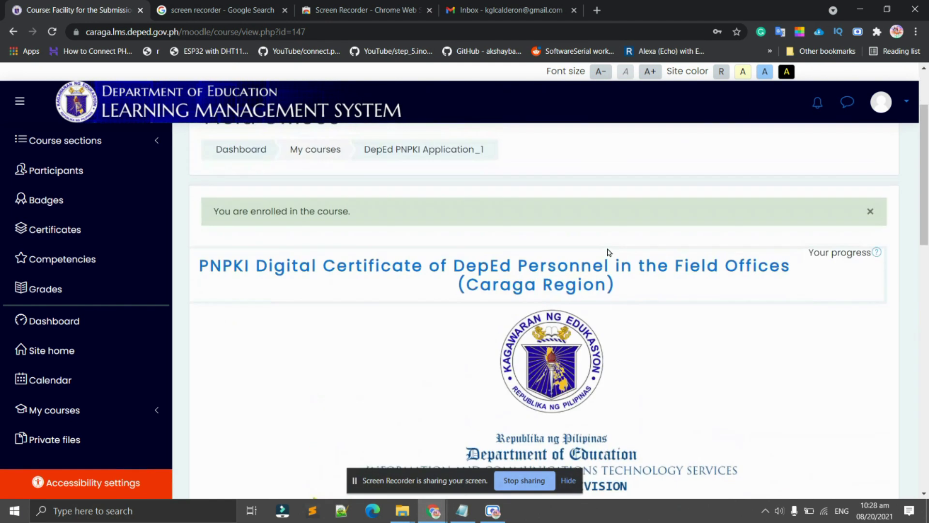
scroll(609, 257, up, 2)
scroll(502, 250, down, 10)
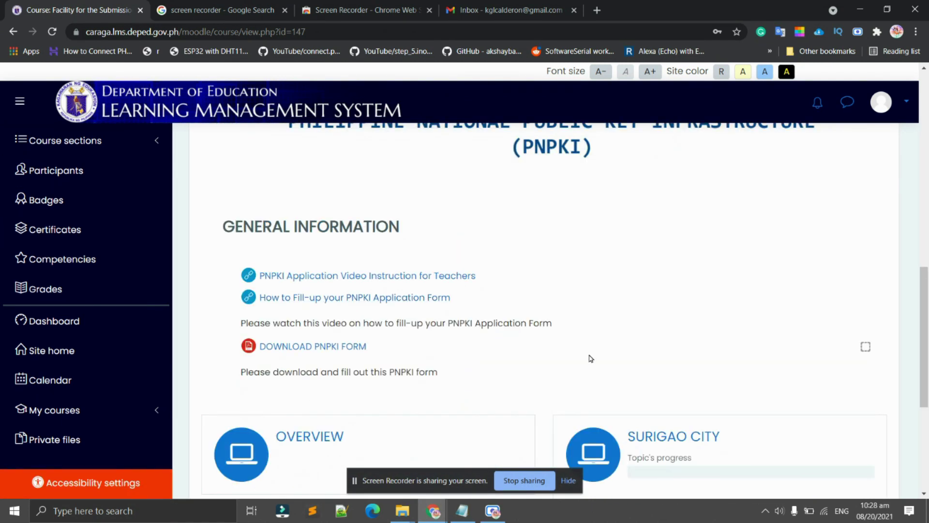
scroll(590, 358, down, 5)
scroll(595, 348, up, 10)
scroll(436, 334, down, 4)
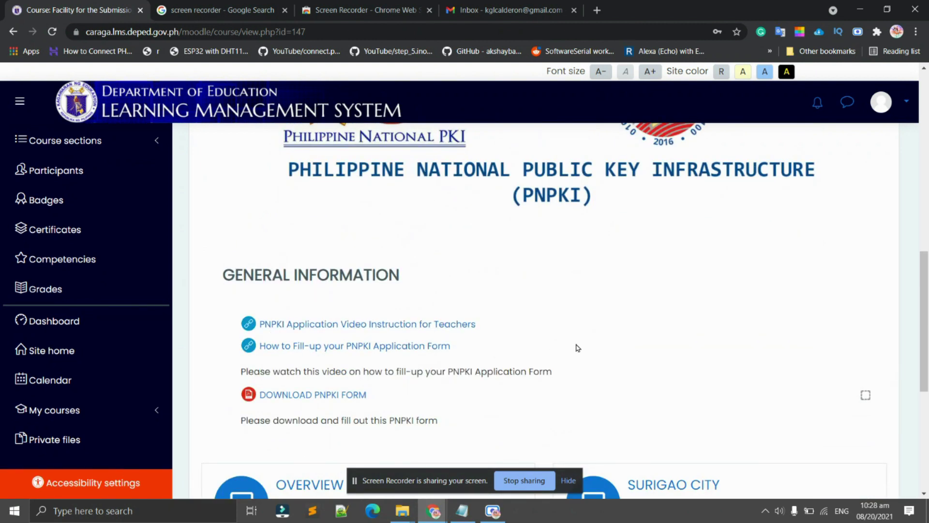
scroll(576, 347, down, 2)
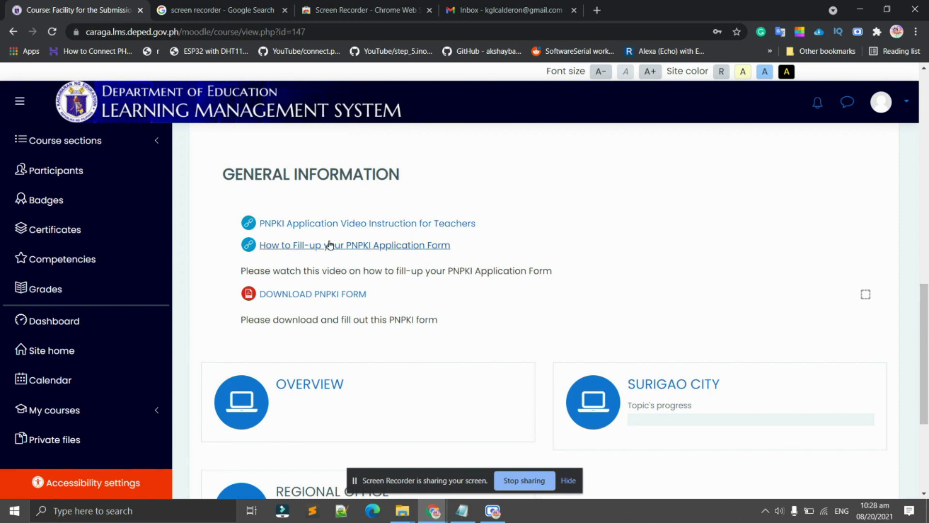
scroll(505, 255, down, 3)
scroll(504, 255, up, 3)
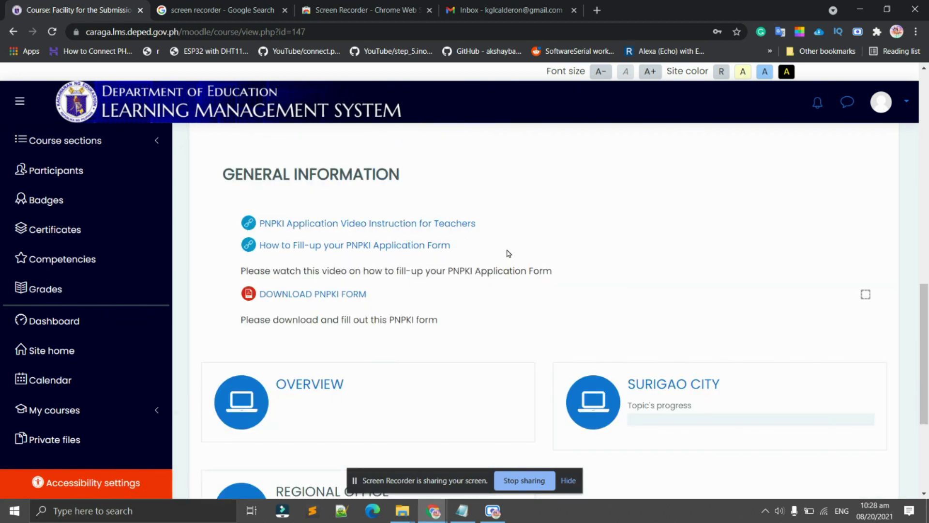
Download the PNPKI form, saving DEPED-Certificate-of-Employment.pdf into the PNPKI folder.
click(333, 299)
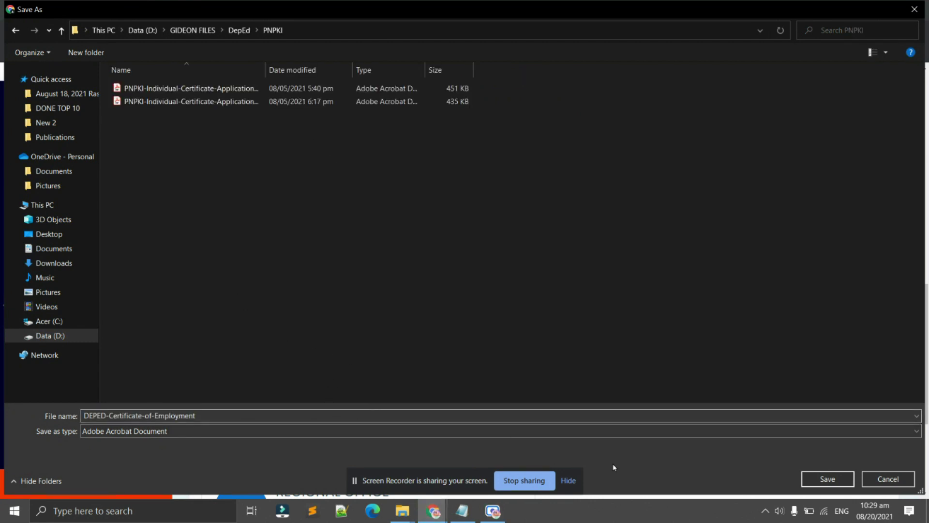
click(828, 479)
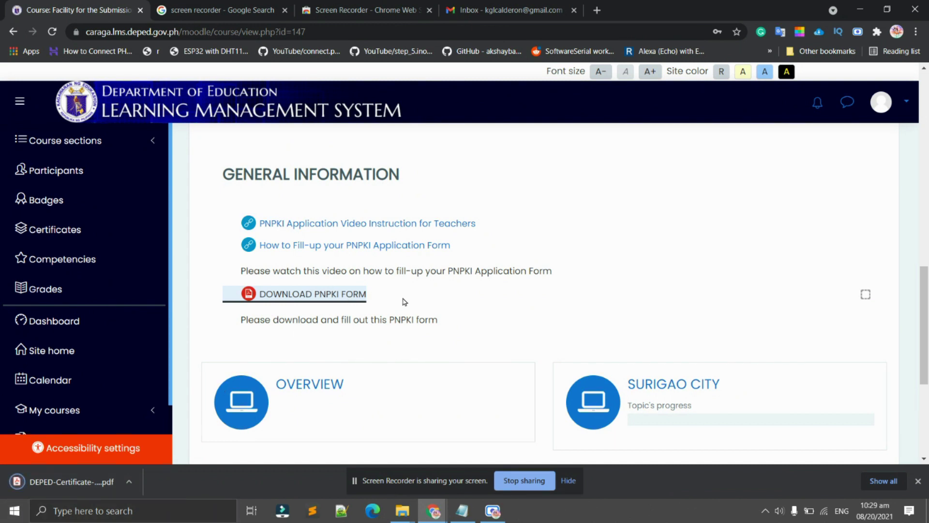
scroll(411, 305, down, 5)
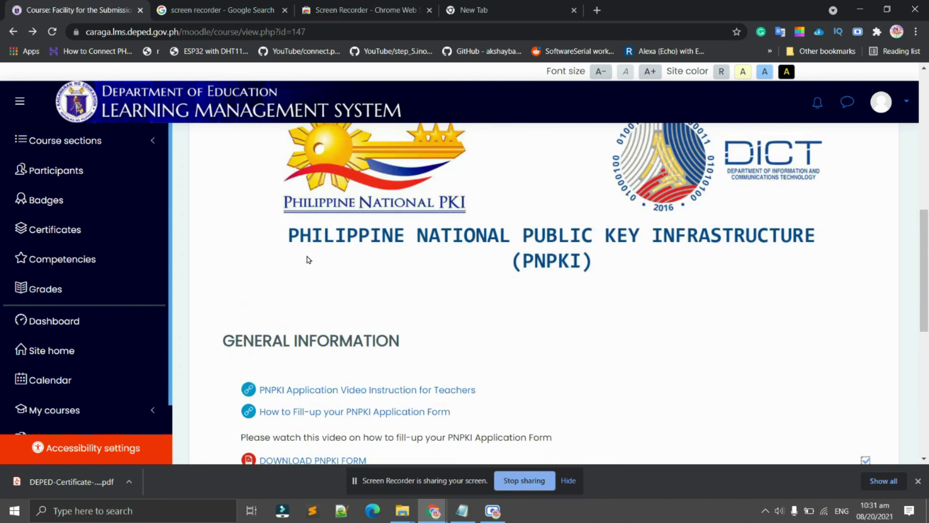
scroll(298, 234, down, 5)
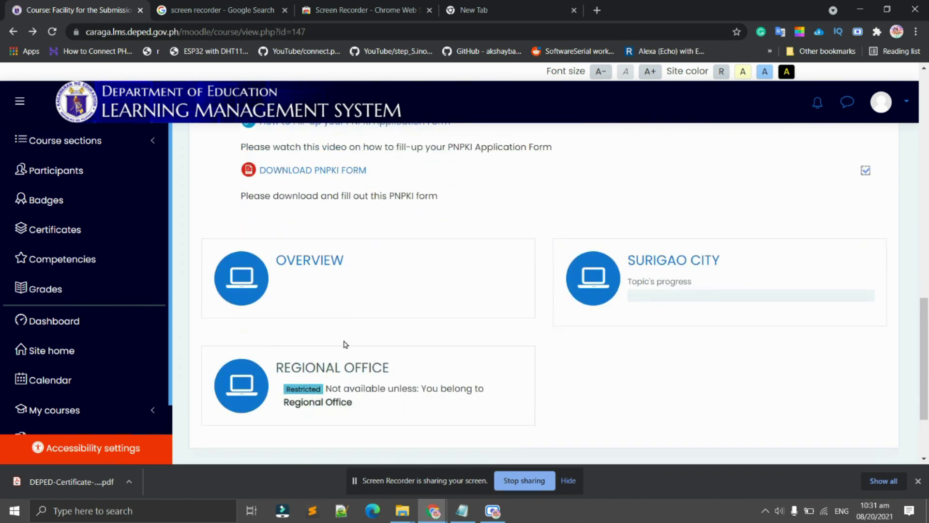
Open the OVERVIEW section and scroll through its resource links to the bottom.
click(309, 258)
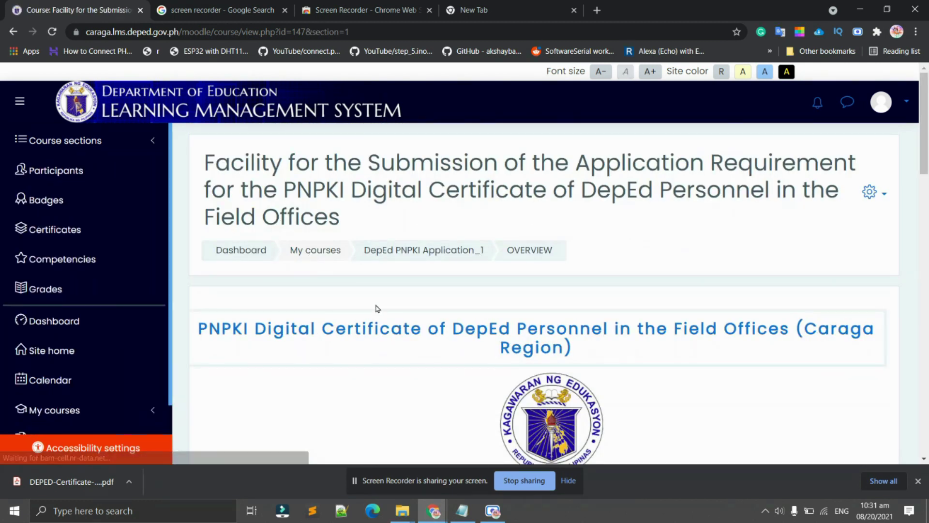
scroll(387, 312, down, 4)
scroll(391, 316, down, 8)
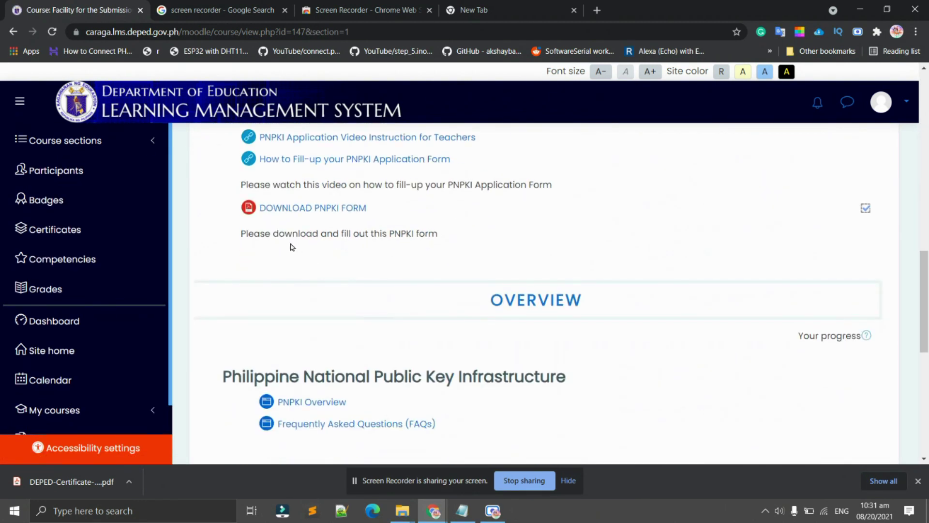
scroll(326, 188, down, 6)
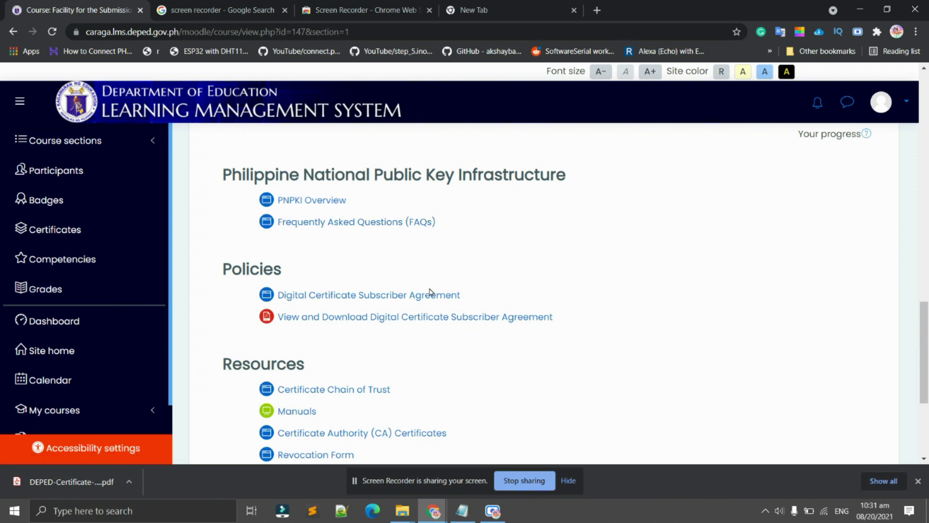
scroll(404, 312, down, 2)
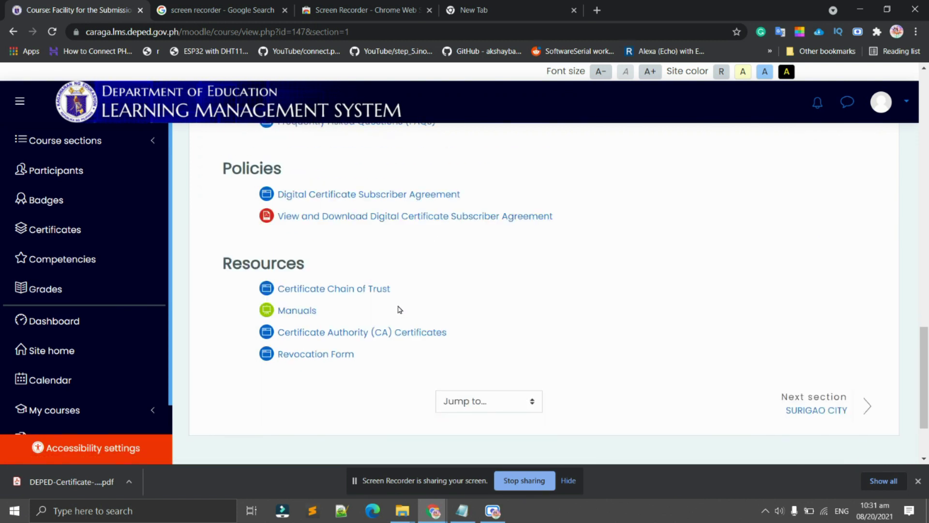
scroll(400, 309, down, 2)
scroll(401, 330, up, 15)
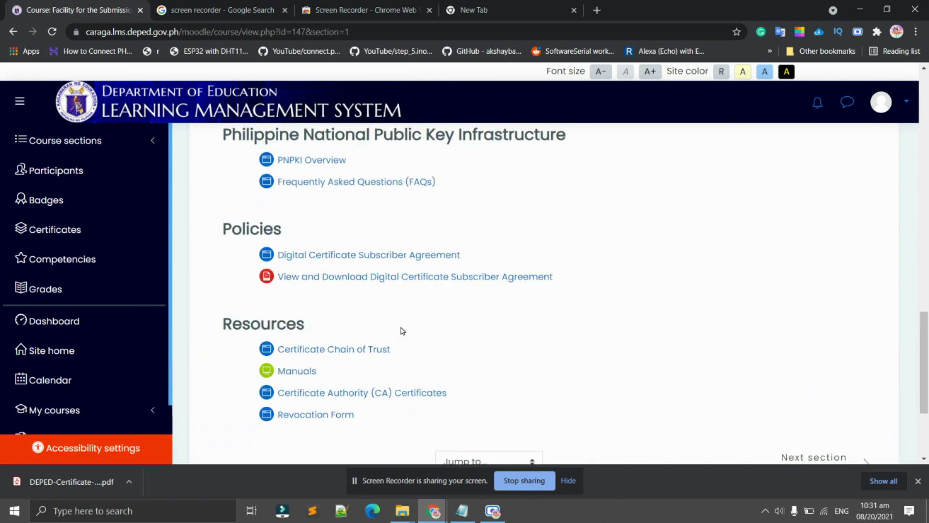
scroll(412, 346, down, 7)
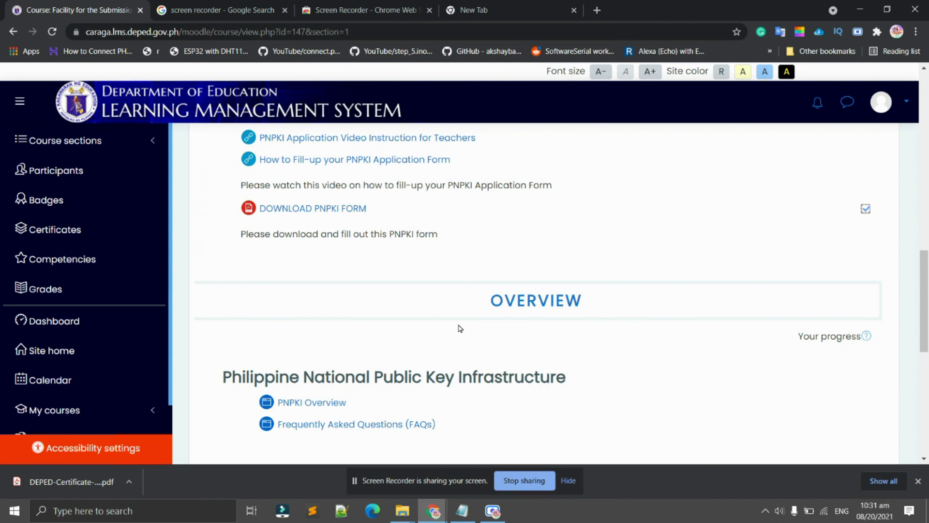
scroll(460, 328, down, 6)
scroll(605, 319, down, 3)
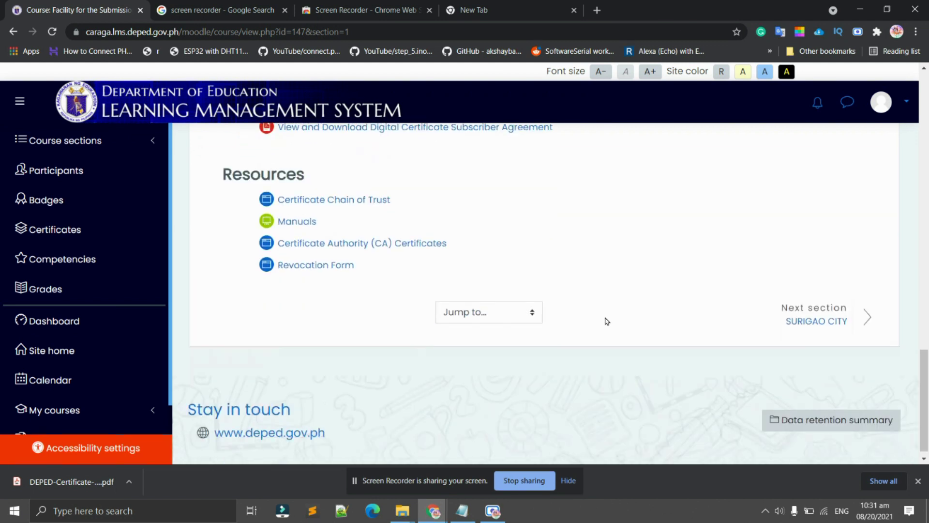
Go to the SURIGAO CITY section and scroll to the PNPKI Questionnaire and Upload PNPKI Form Here activities.
click(827, 316)
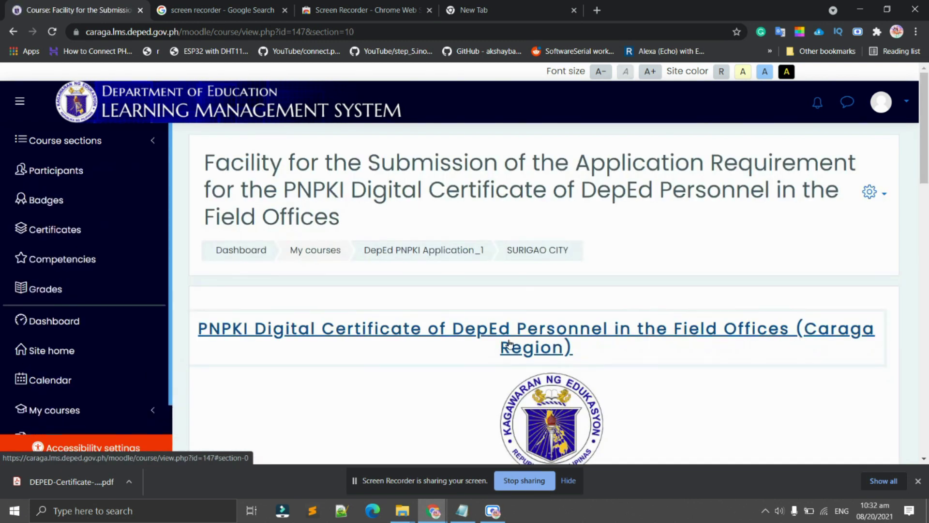
scroll(476, 356, down, 10)
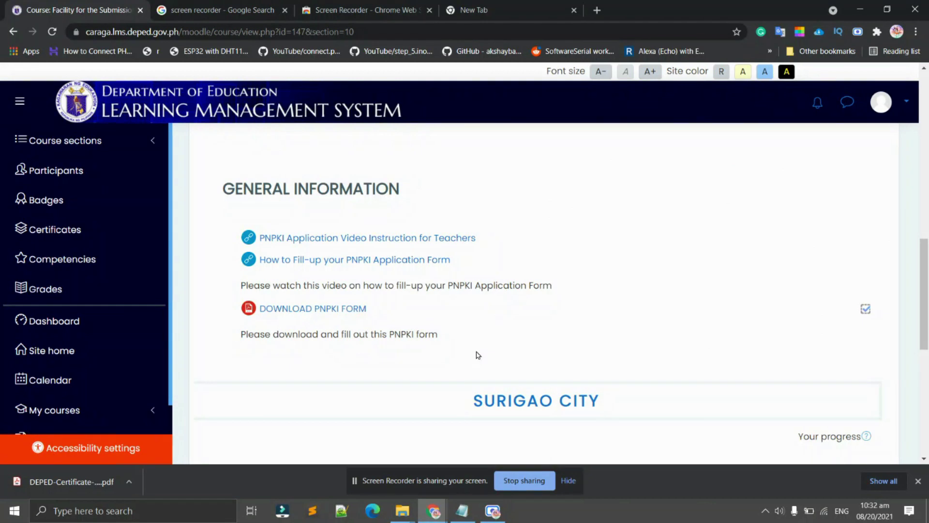
scroll(478, 356, down, 5)
scroll(482, 355, up, 5)
scroll(535, 369, down, 5)
scroll(559, 367, up, 4)
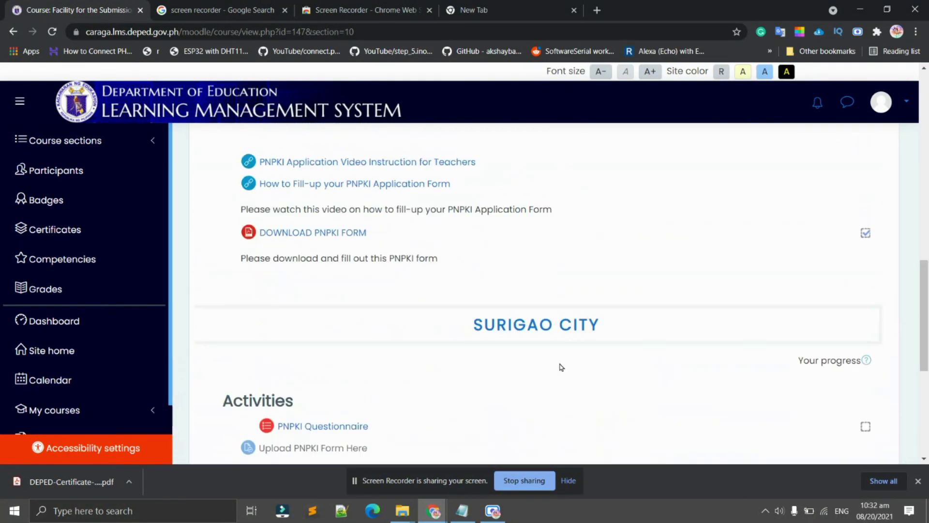
scroll(560, 367, down, 4)
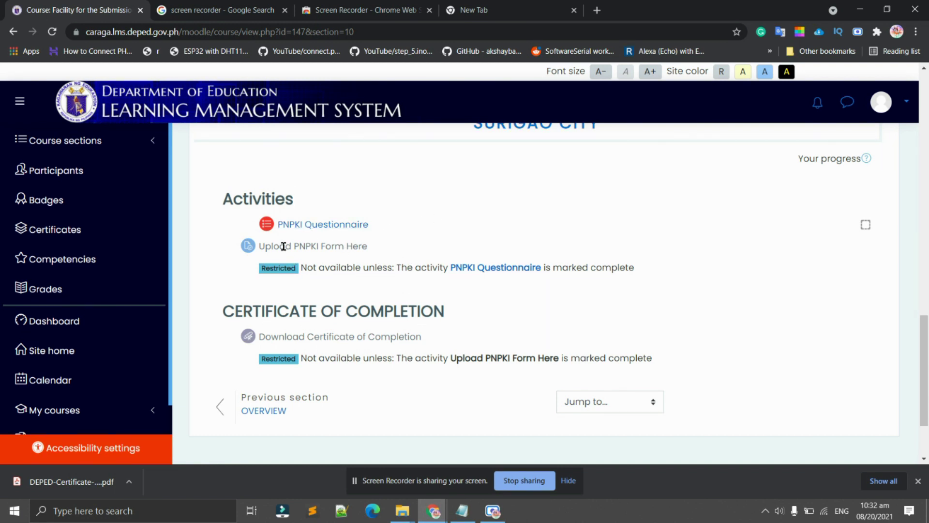
drag(248, 247, 292, 245)
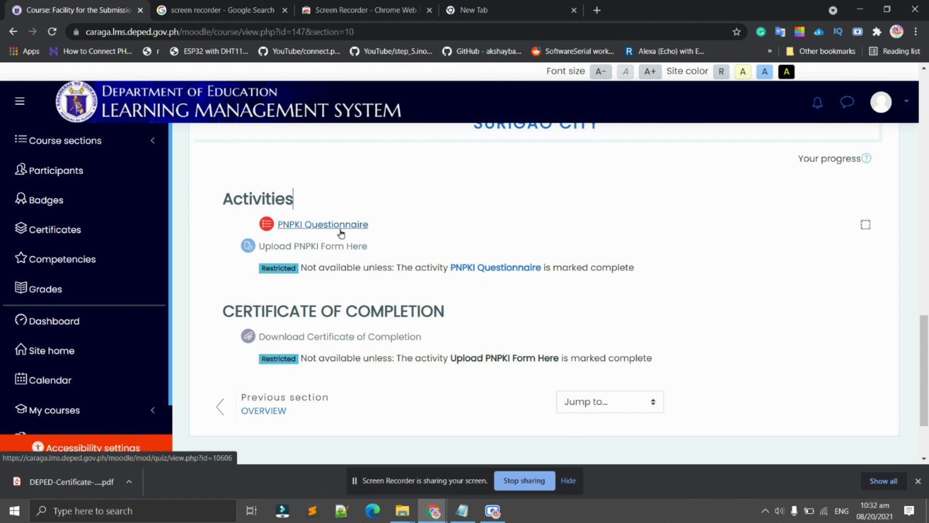
key(Right)
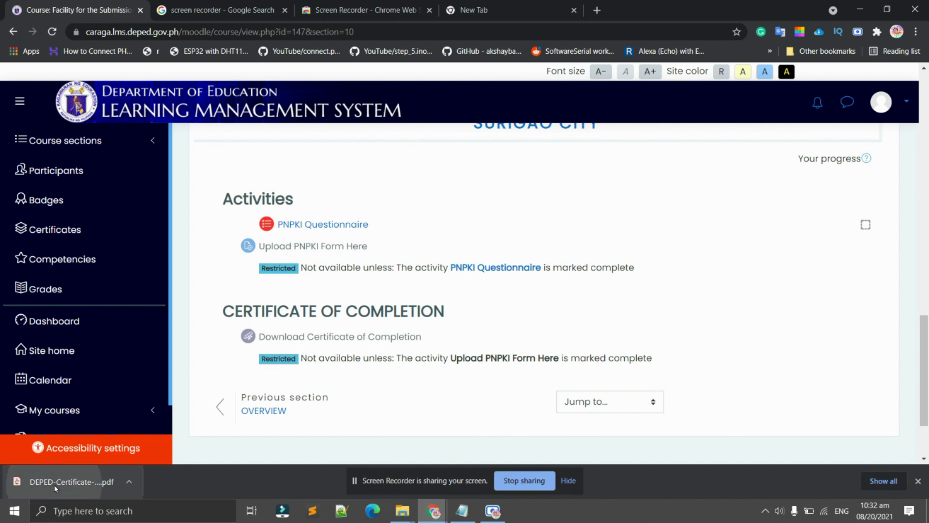
Open DEPED-Certificate-of-Employment.pdf in Chrome and scroll through the blank application form.
click(55, 490)
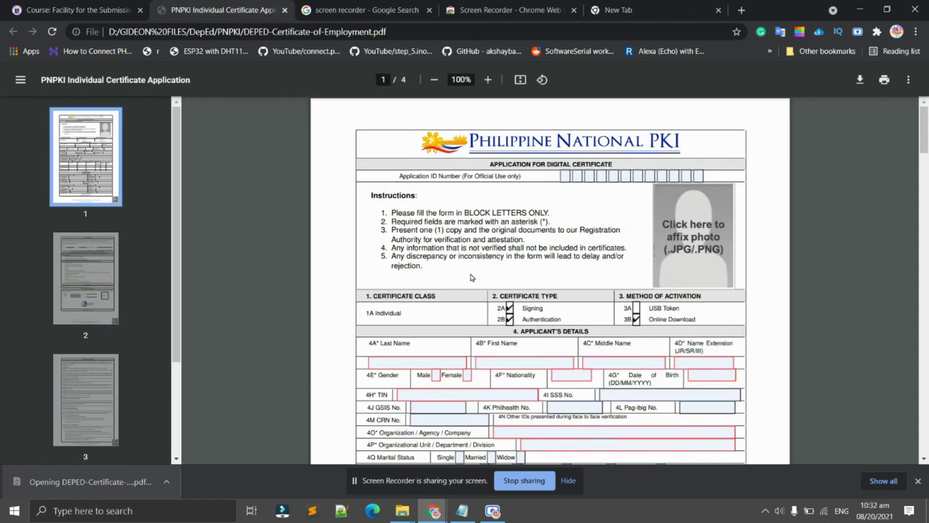
scroll(474, 278, down, 4)
scroll(500, 280, up, 4)
scroll(500, 281, down, 2)
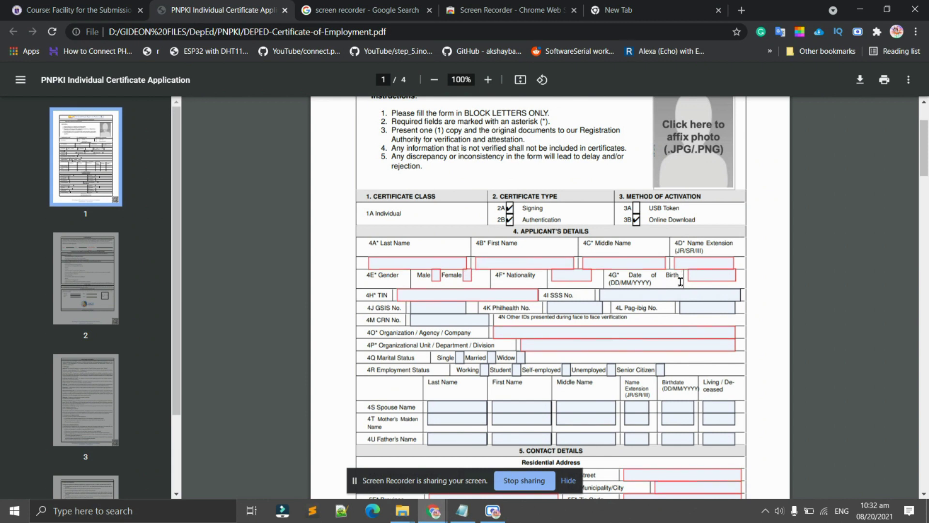
scroll(665, 293, up, 2)
scroll(535, 312, down, 2)
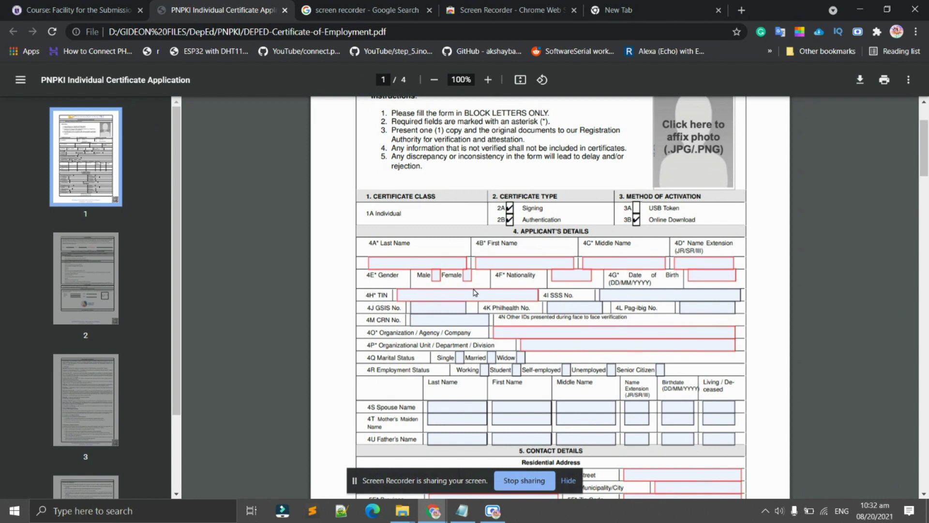
scroll(473, 292, down, 4)
scroll(472, 289, up, 4)
scroll(471, 289, down, 2)
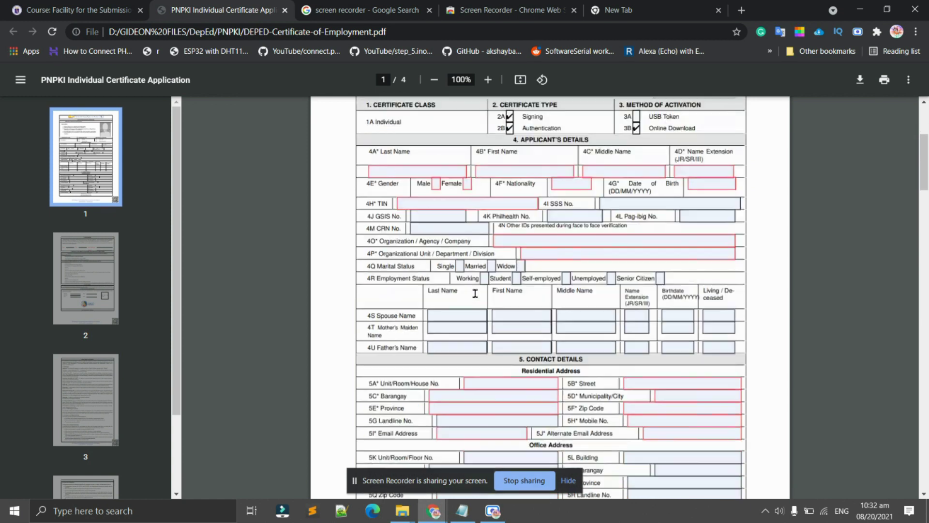
scroll(475, 298, up, 2)
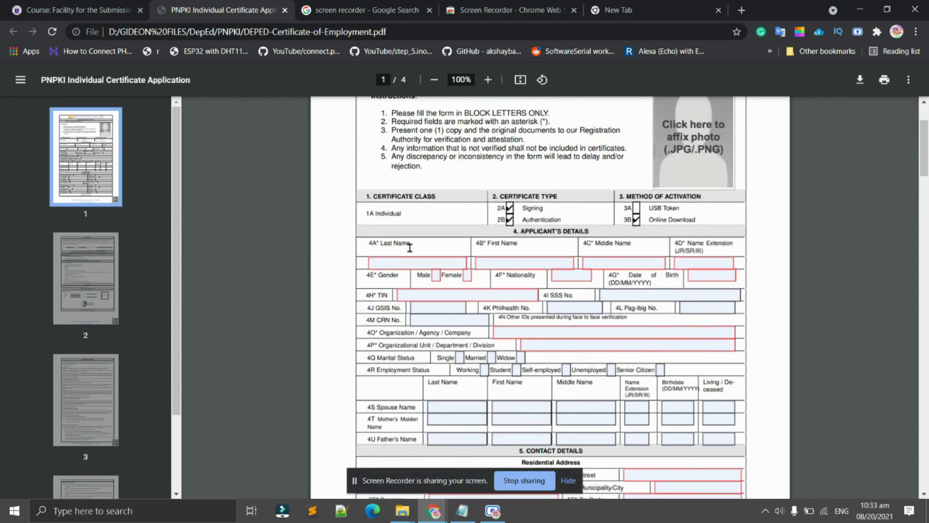
scroll(585, 333, down, 4)
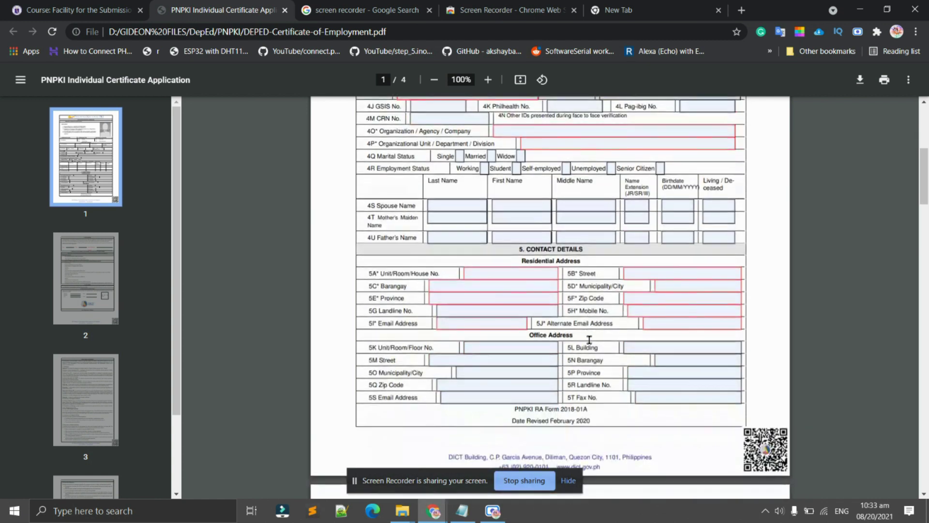
Select the mother's maiden last name field and look over the nearby fields.
click(429, 217)
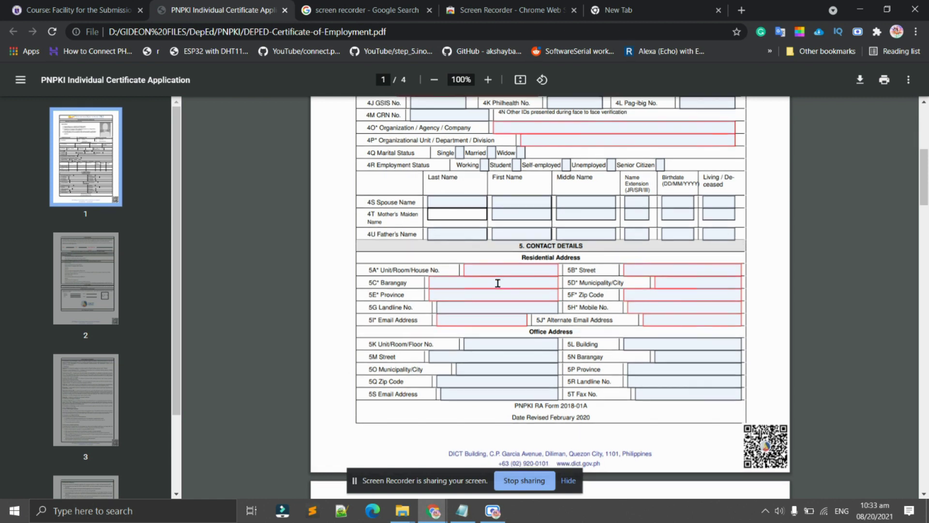
scroll(485, 278, down, 3)
scroll(515, 303, up, 3)
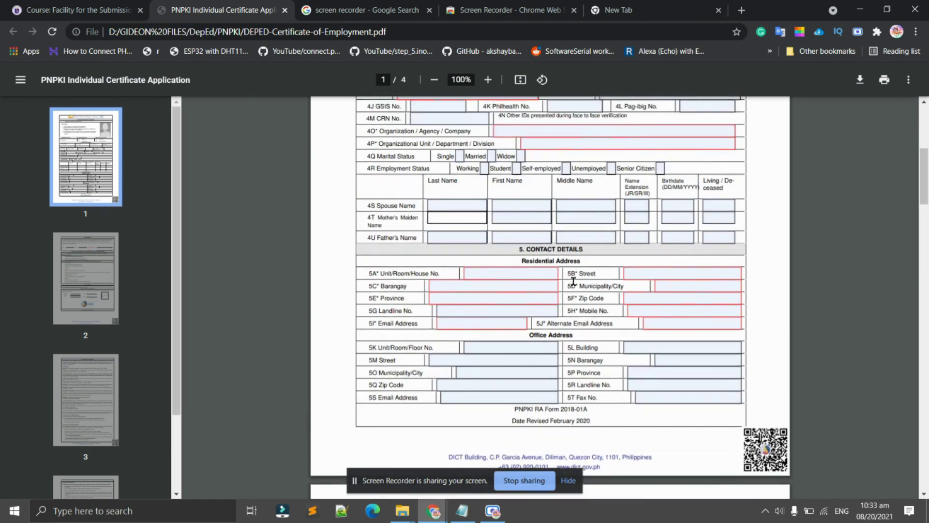
scroll(573, 280, down, 2)
scroll(456, 255, down, 4)
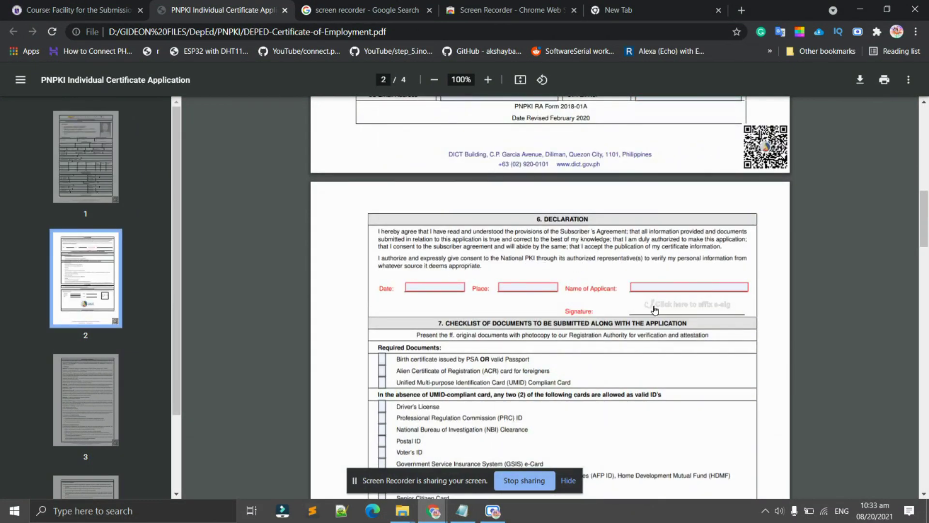
scroll(706, 322, up, 4)
scroll(706, 322, up, 10)
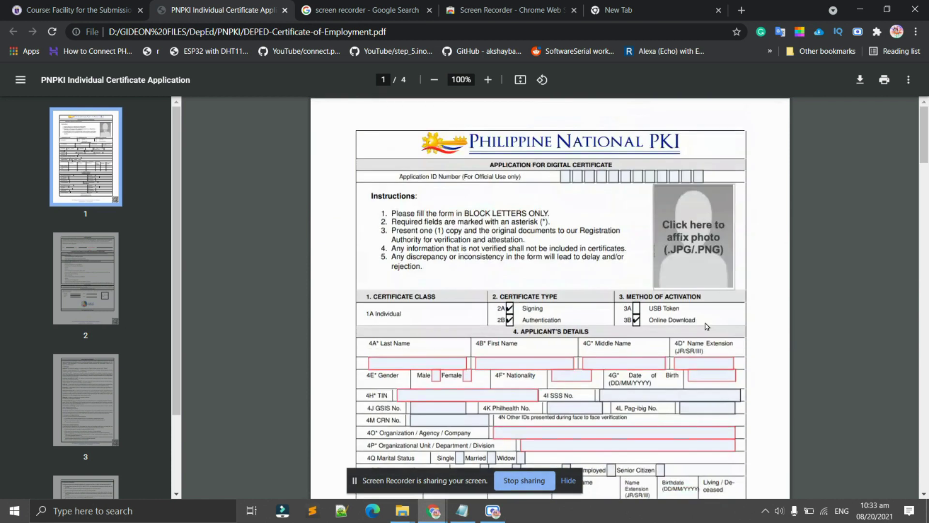
Select the ID photo box on page 1 and review that page's sections.
click(694, 241)
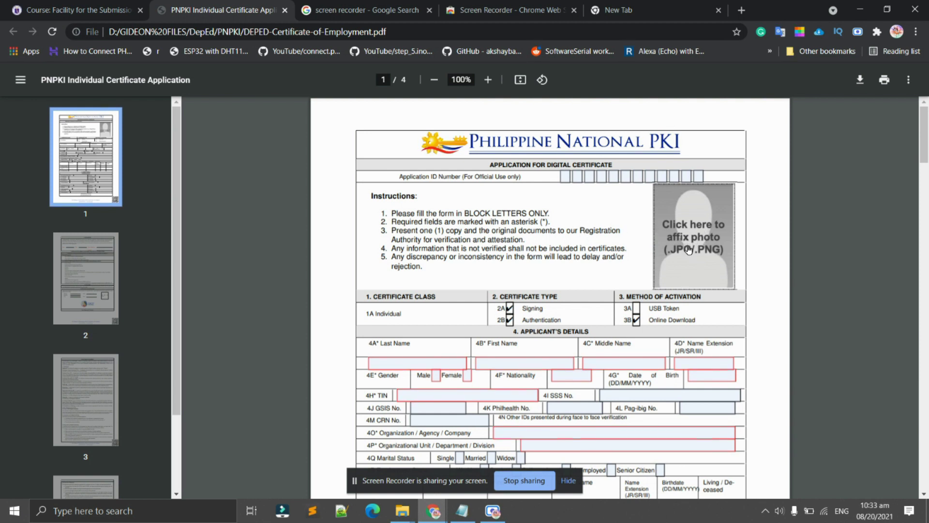
scroll(690, 247, down, 20)
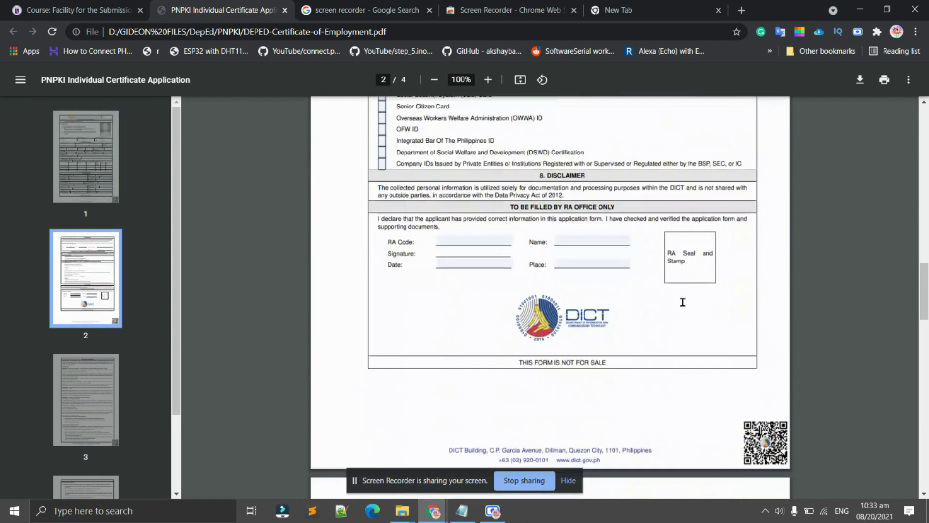
scroll(680, 303, up, 9)
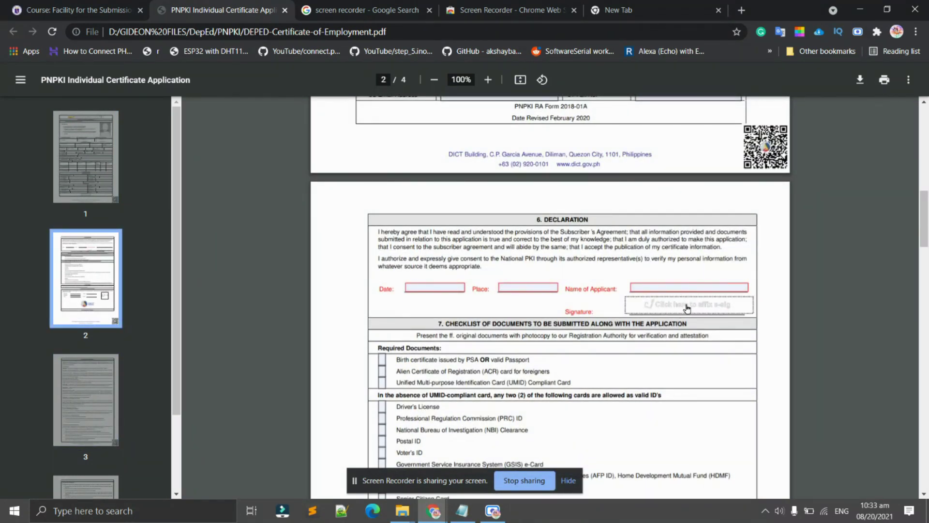
scroll(687, 306, up, 2)
scroll(653, 328, down, 5)
scroll(560, 355, up, 3)
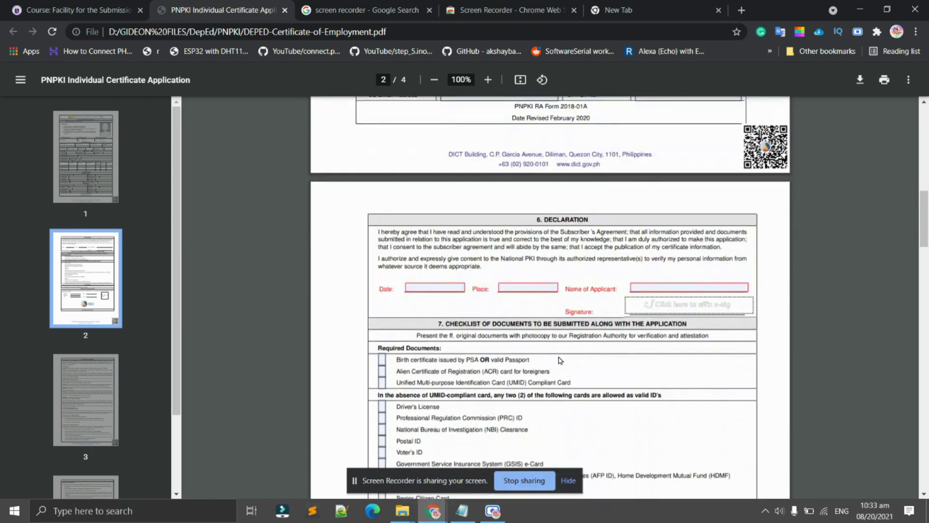
scroll(524, 357, down, 4)
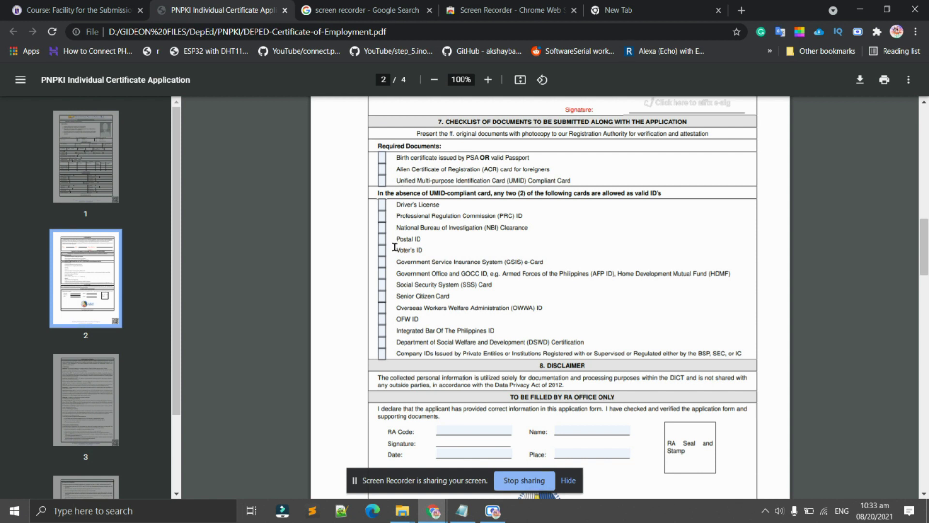
Scroll through page 2 of the PNPKI form to review its remaining sections.
scroll(460, 281, down, 2)
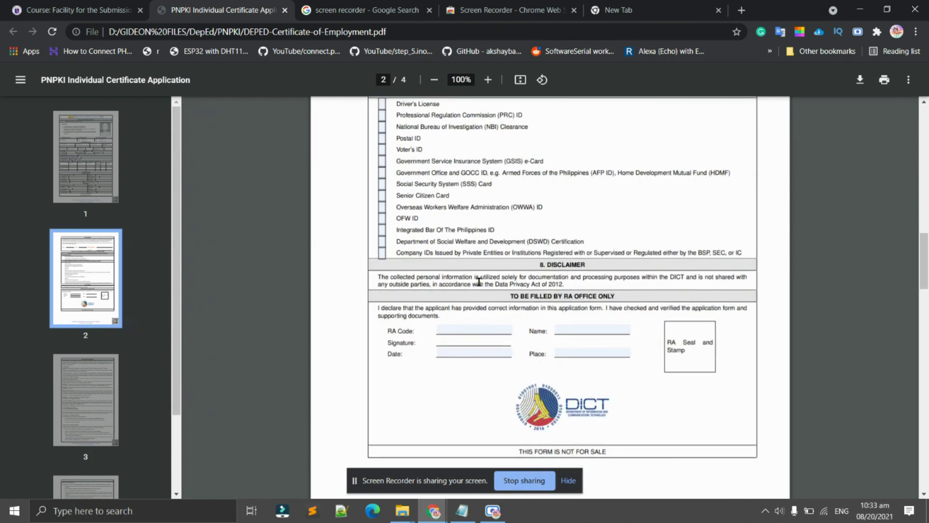
scroll(477, 283, down, 5)
scroll(462, 309, up, 9)
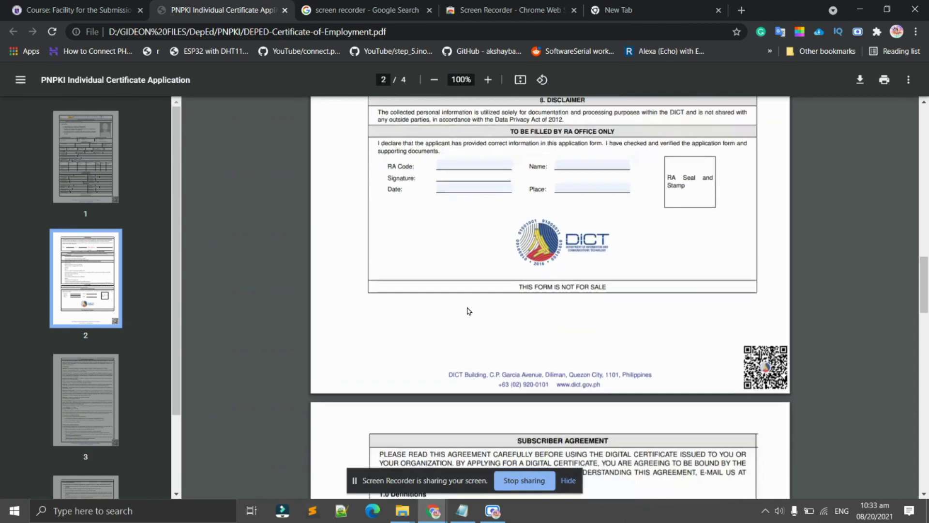
scroll(458, 311, down, 6)
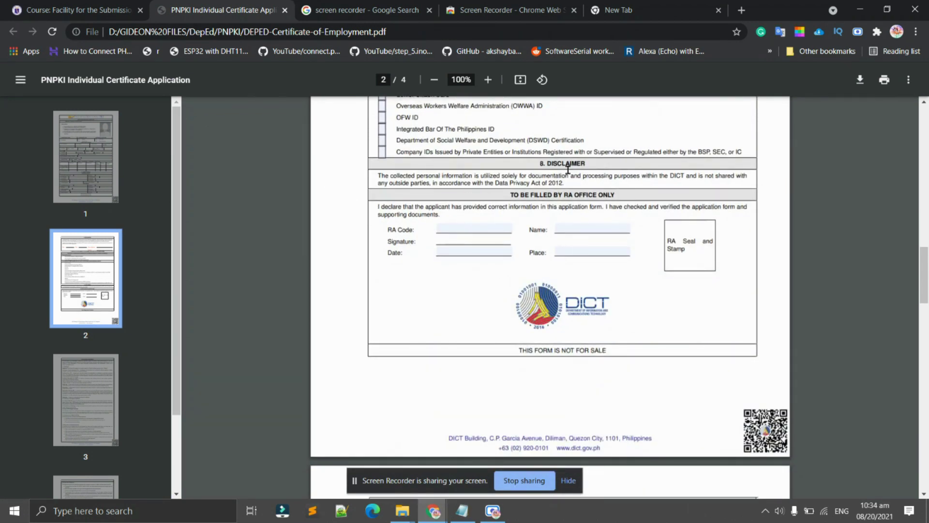
scroll(576, 291, down, 6)
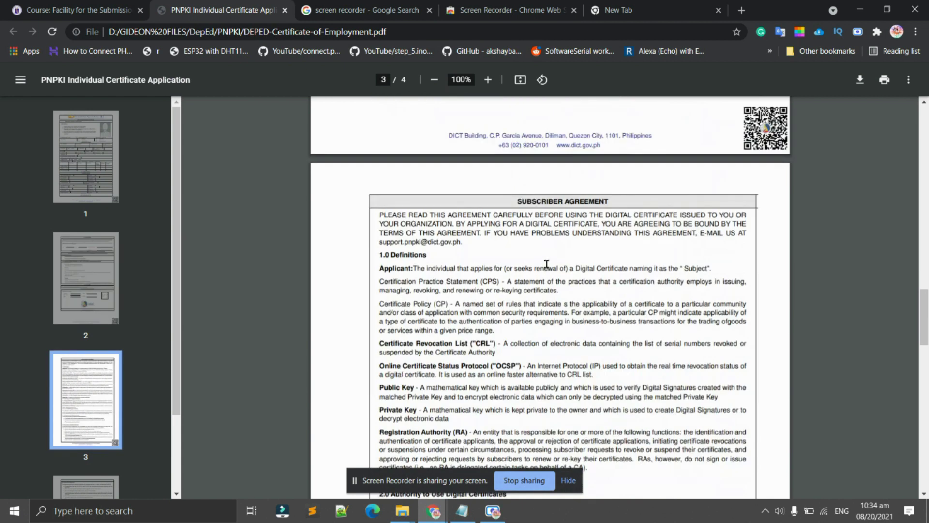
scroll(435, 334, up, 8)
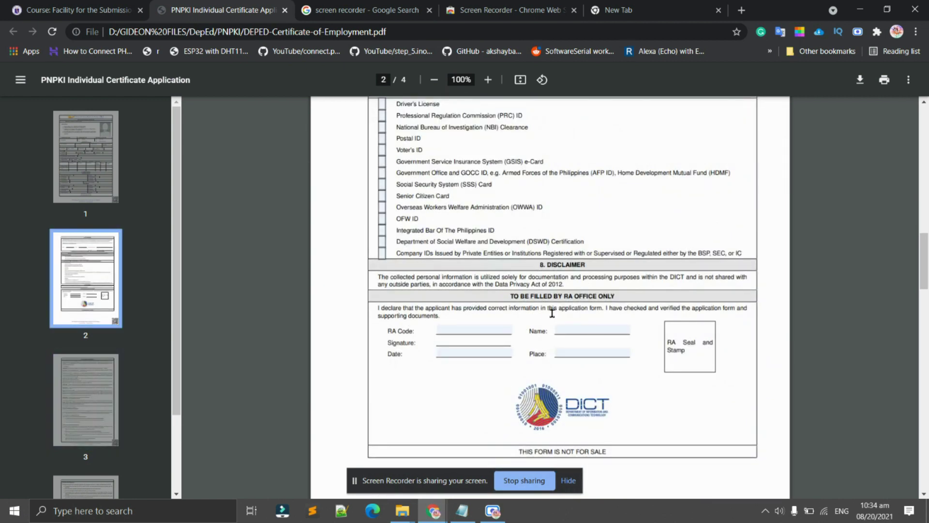
scroll(623, 343, up, 20)
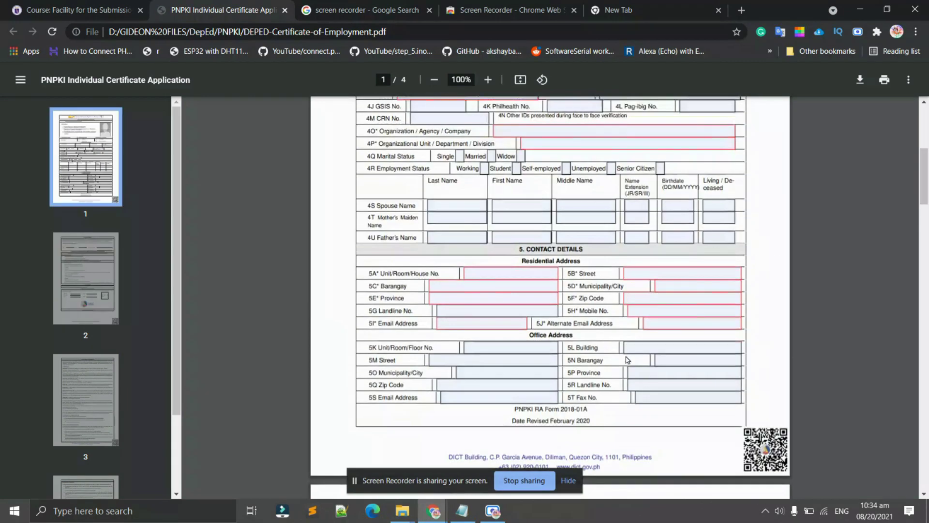
scroll(392, 336, down, 4)
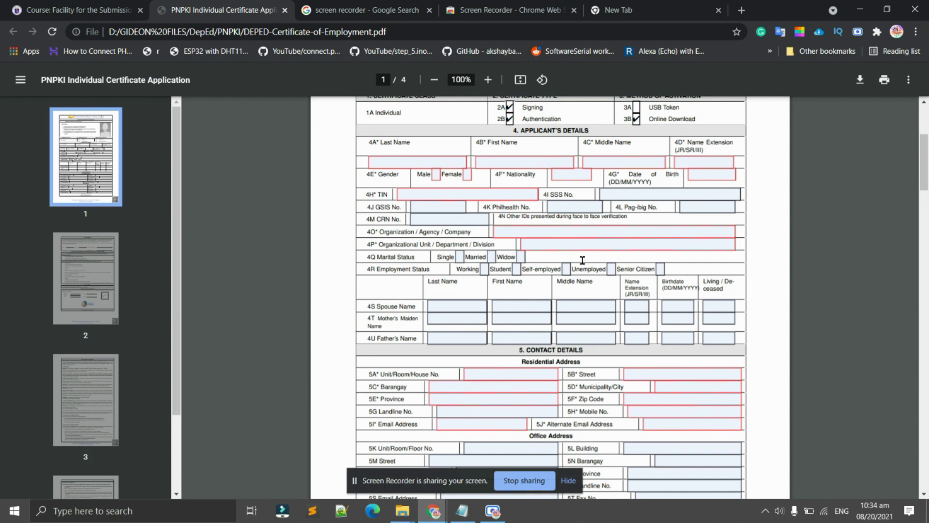
scroll(582, 260, down, 10)
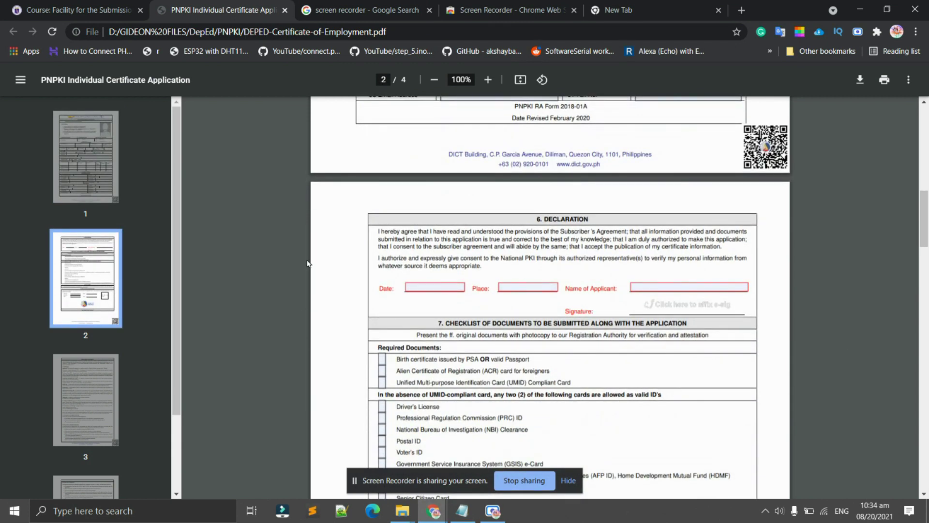
scroll(454, 288, down, 3)
scroll(483, 359, down, 6)
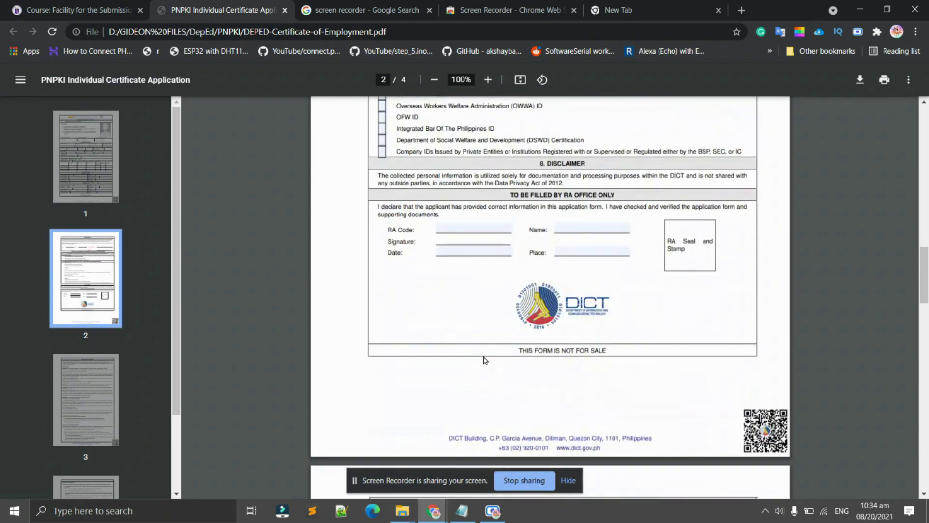
scroll(488, 363, up, 6)
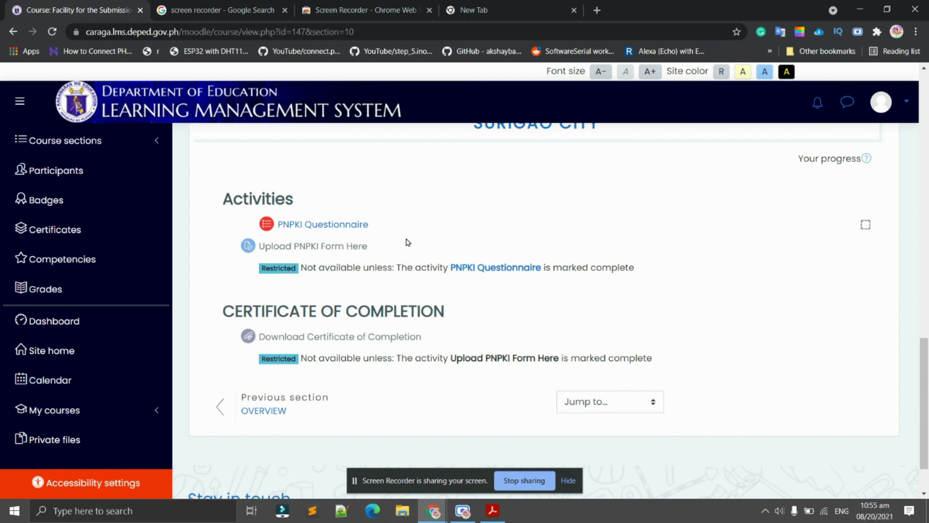
click(486, 218)
scroll(487, 217, down, 1)
scroll(513, 275, up, 3)
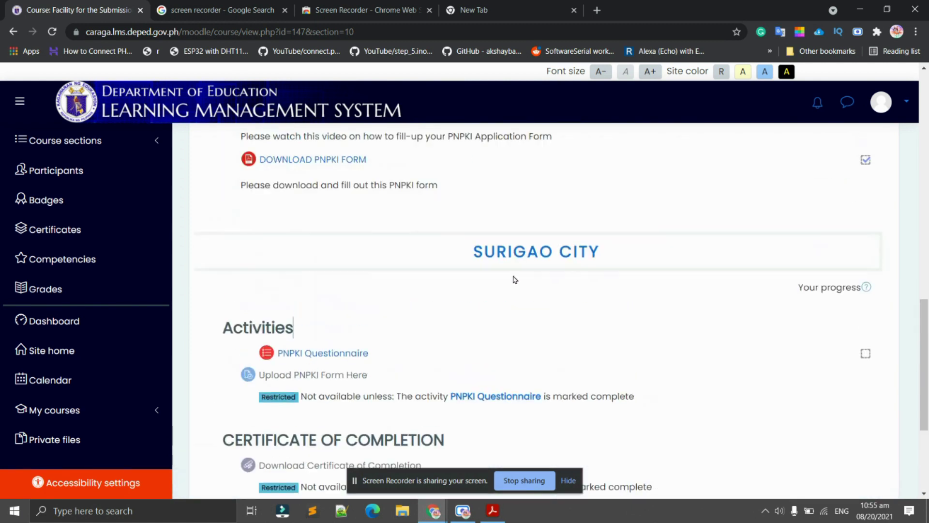
scroll(506, 345, down, 4)
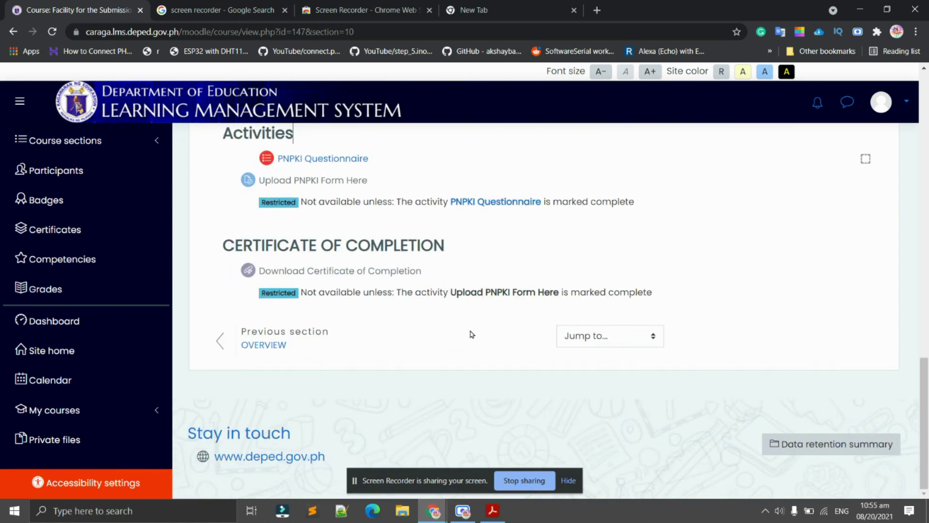
scroll(498, 314, up, 2)
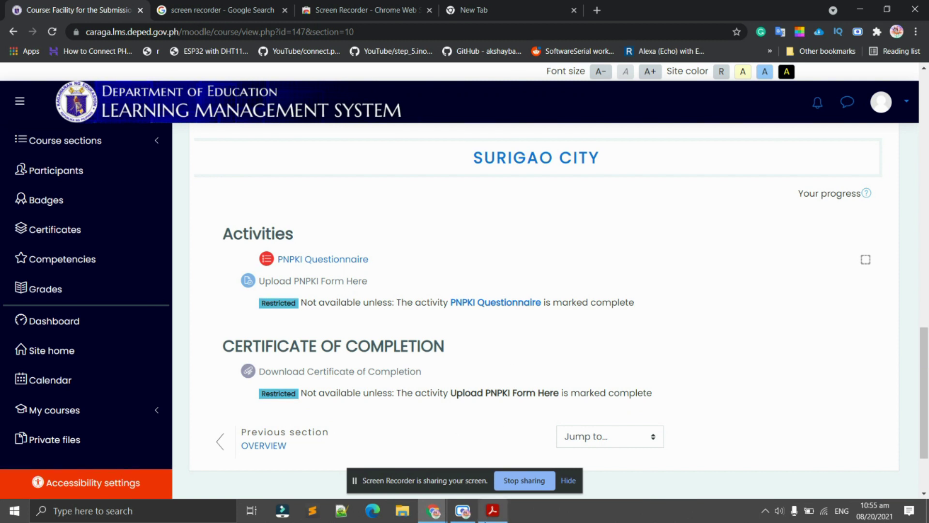
click(493, 510)
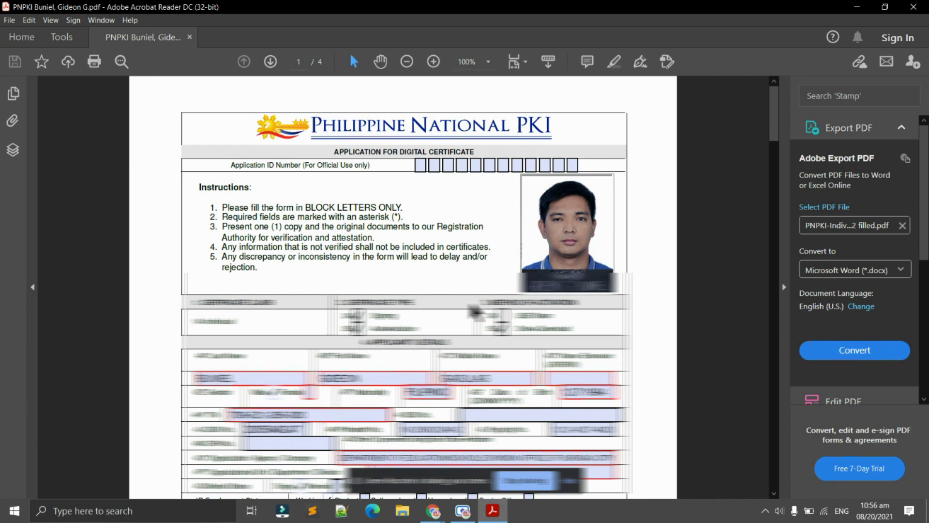
scroll(476, 312, down, 1)
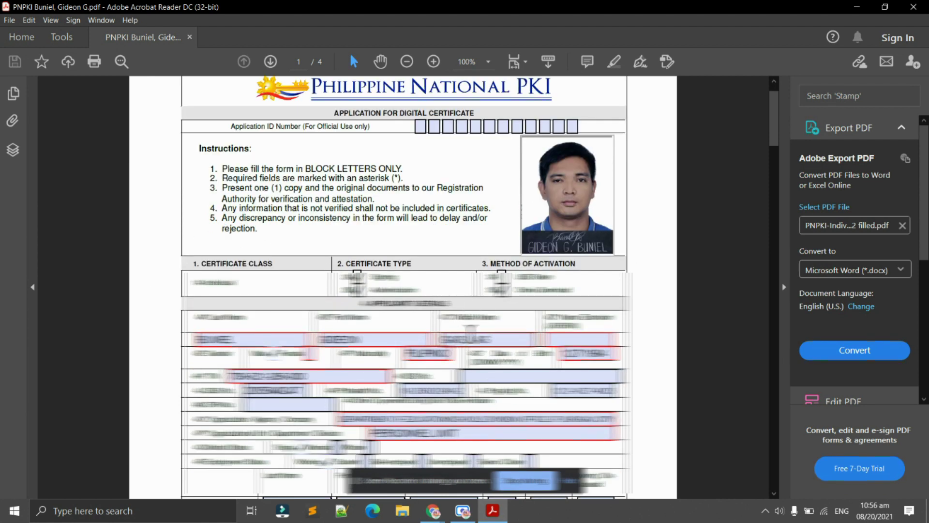
scroll(470, 329, down, 15)
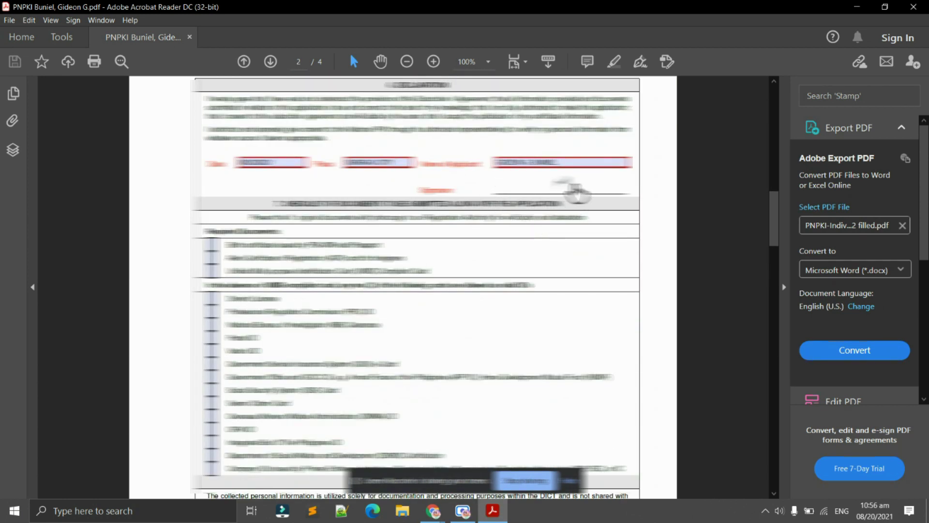
scroll(576, 191, down, 15)
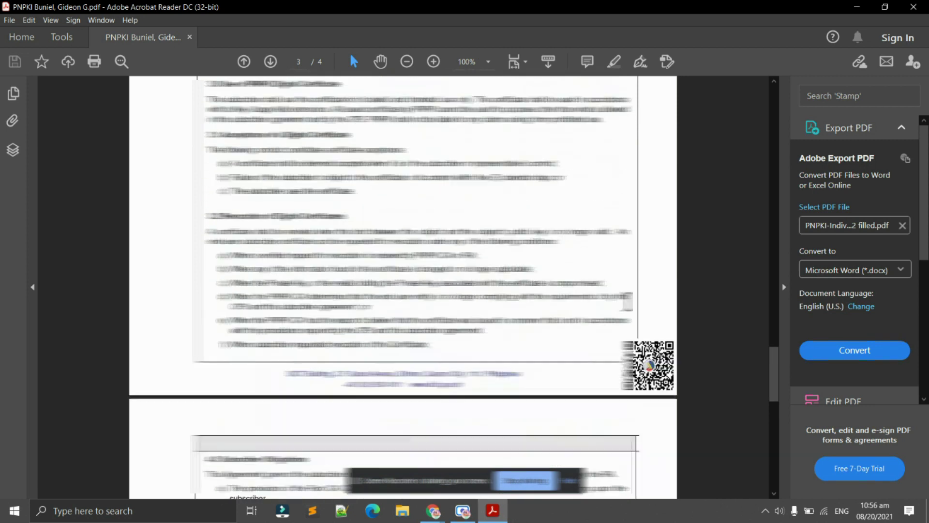
scroll(628, 301, down, 10)
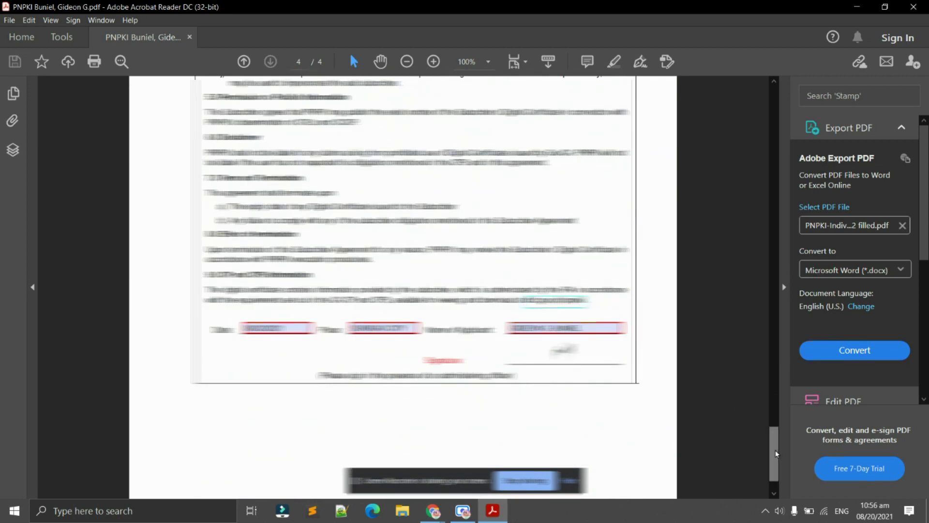
drag(776, 454, 769, 94)
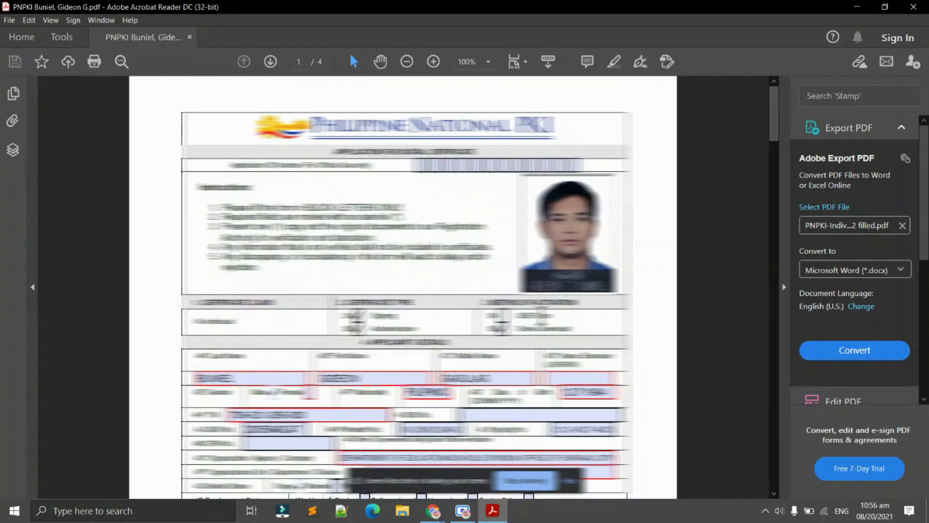
click(433, 513)
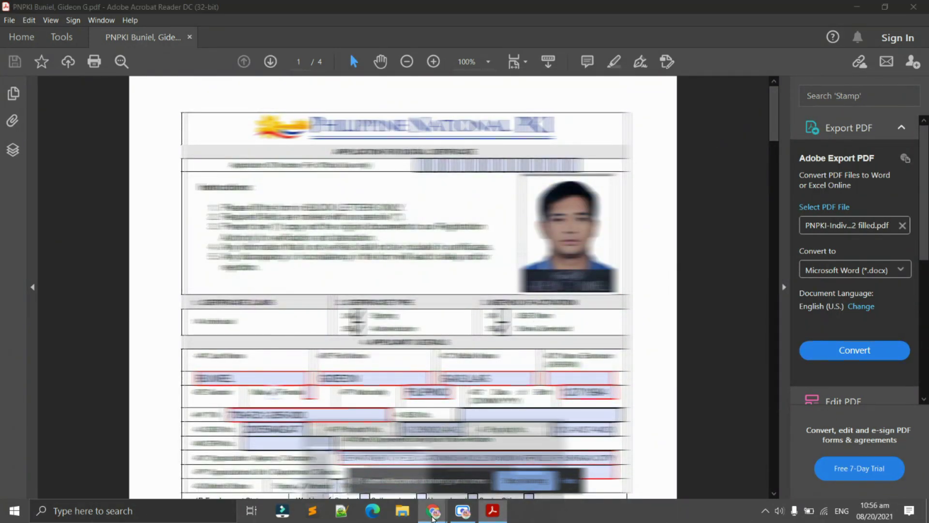
click(366, 476)
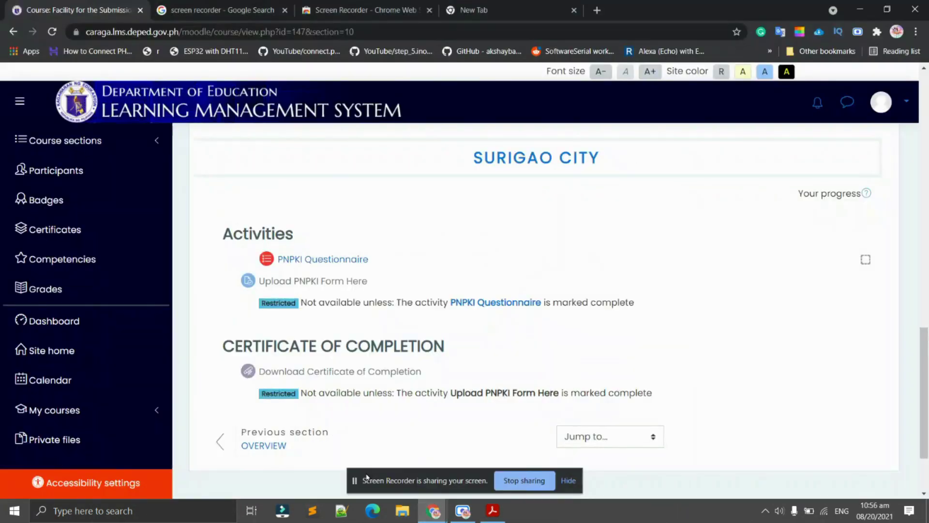
Open the PNPKI Questionnaire, review its details, and start the first quiz attempt.
click(317, 261)
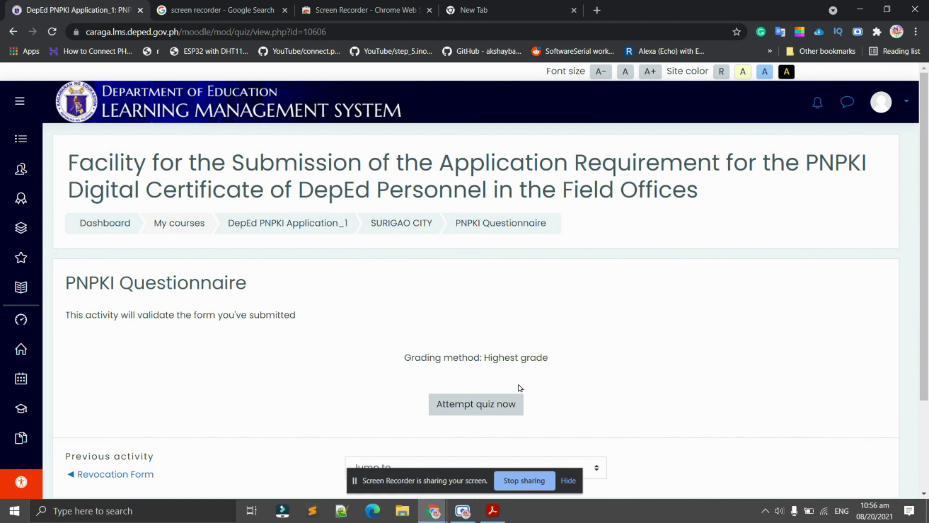
scroll(474, 386, down, 2)
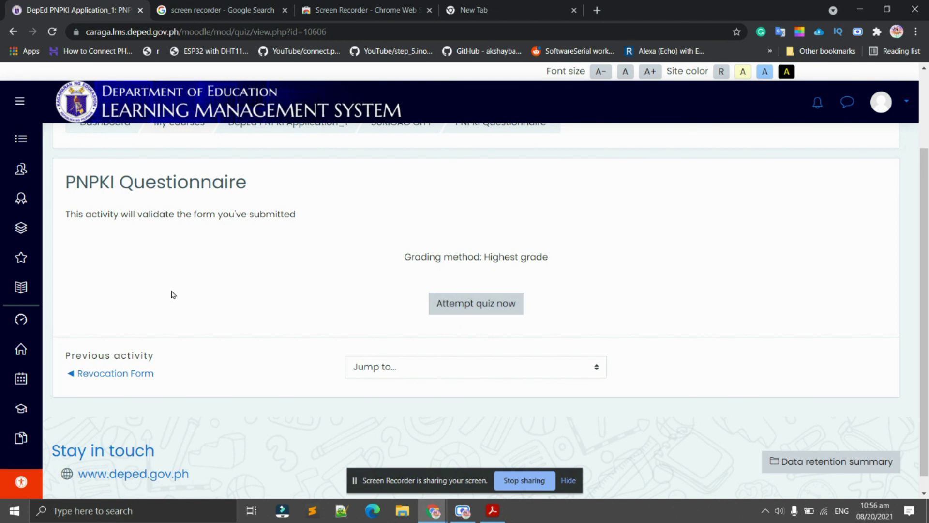
scroll(317, 308, up, 2)
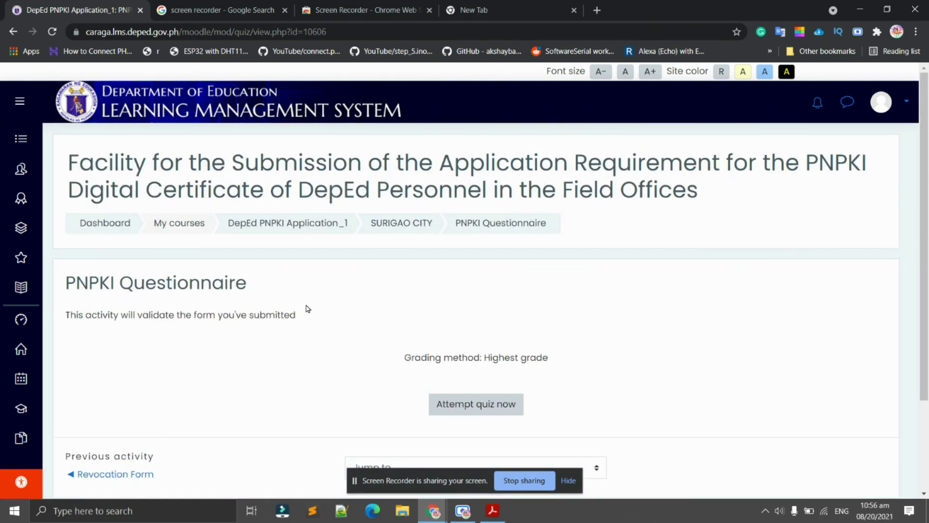
scroll(305, 303, down, 2)
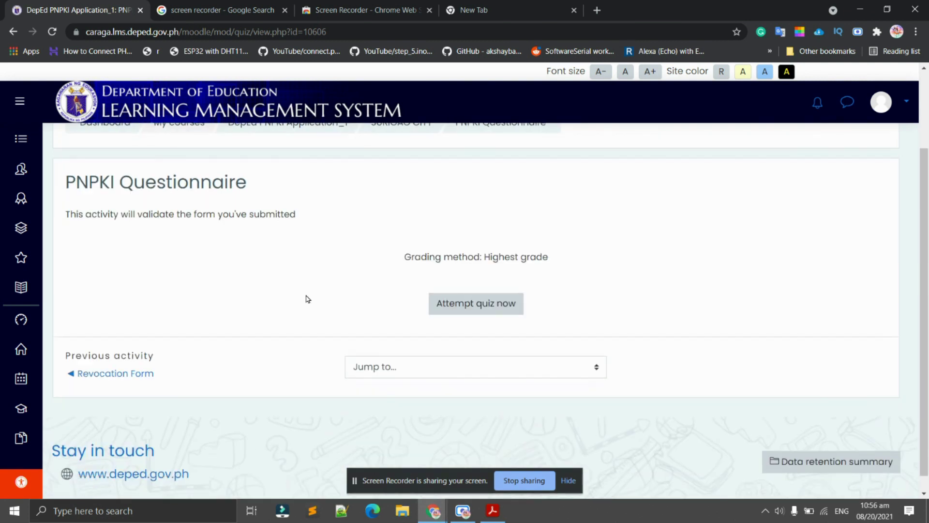
scroll(310, 310, up, 2)
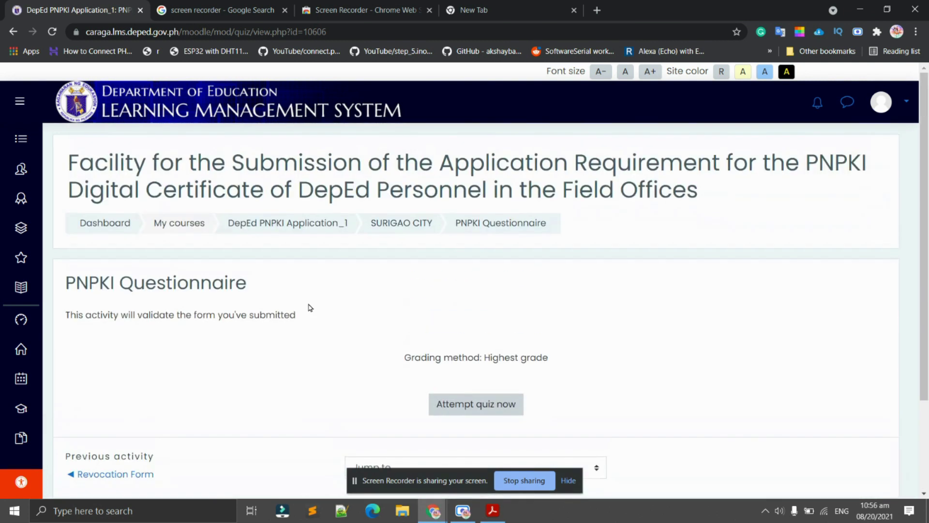
scroll(309, 308, down, 2)
scroll(308, 308, up, 2)
click(500, 411)
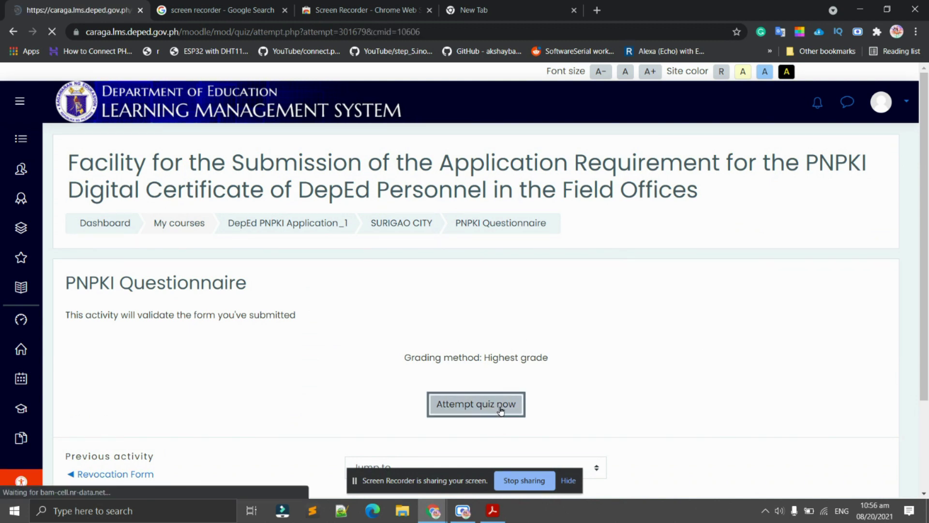
Enter the applicant's last name in capital letters in the Last Name answer.
scroll(484, 397, down, 2)
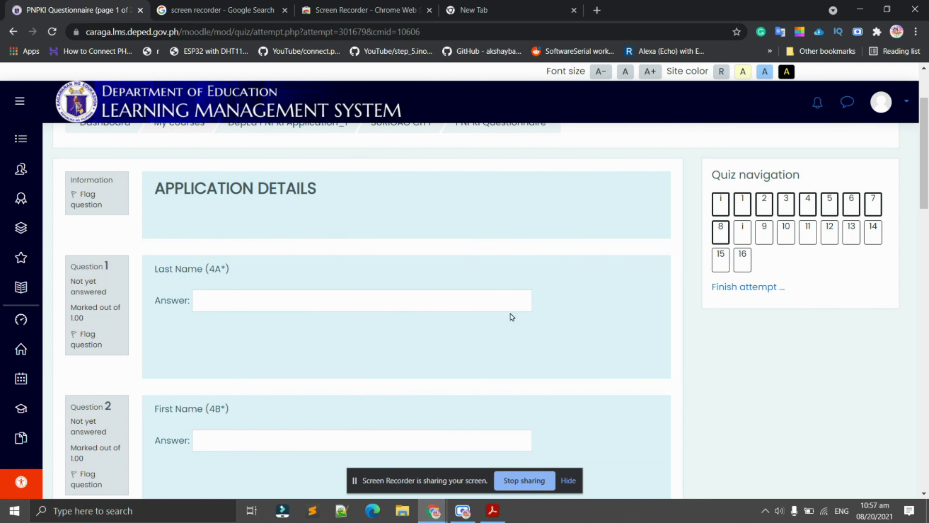
click(287, 303)
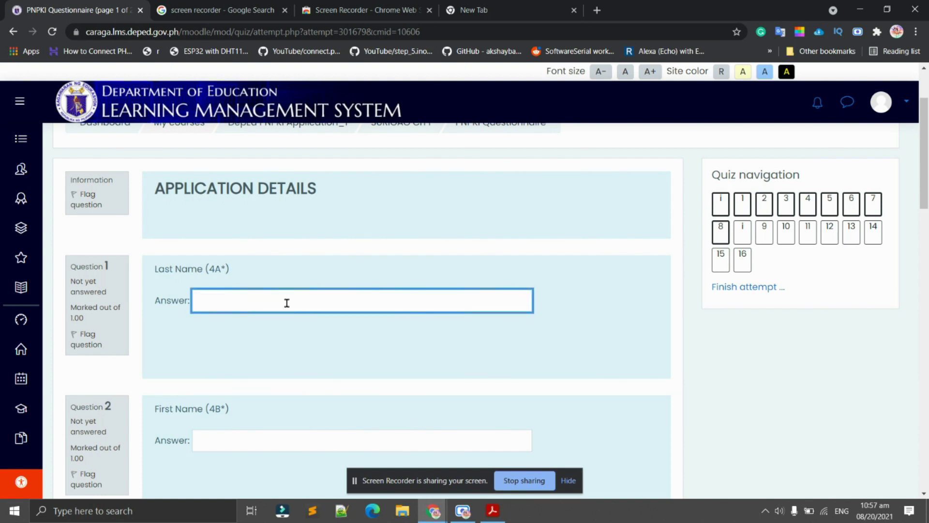
key(Caps_Lock)
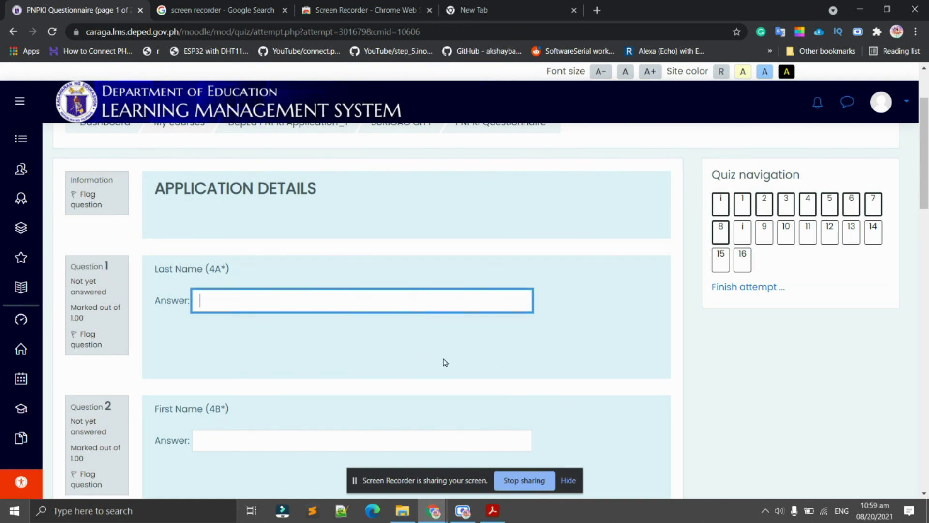
key(Caps_Lock)
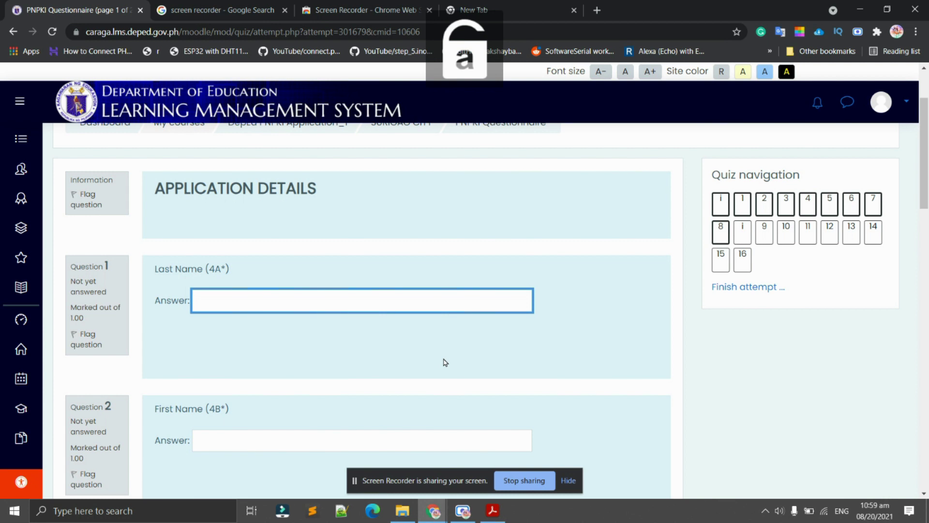
key(Caps_Lock)
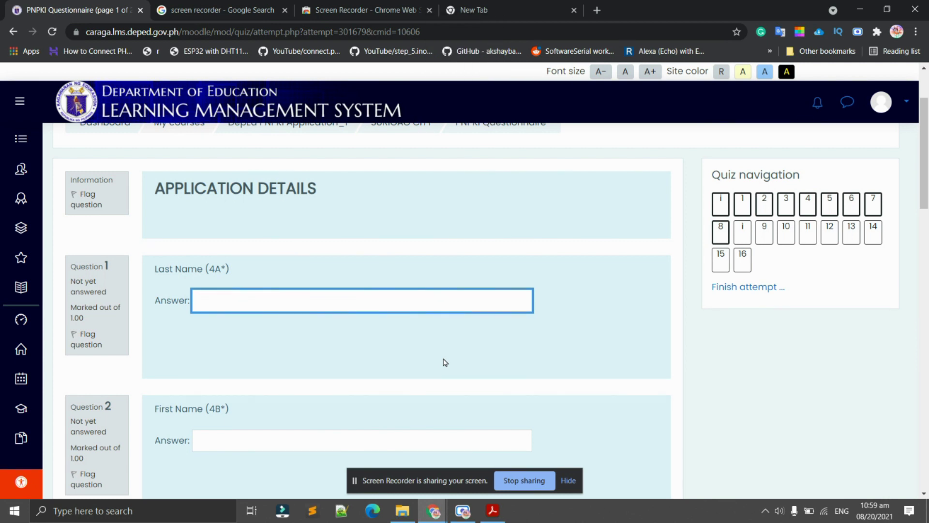
Enter the applicant's first name in capitals and move on to the Middle Name answer.
scroll(300, 400, down, 2)
click(269, 339)
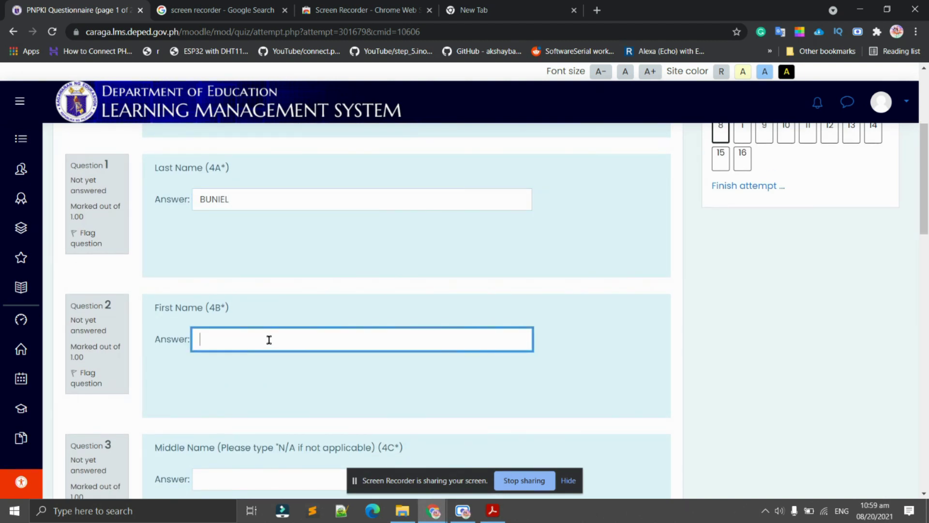
key(Tab)
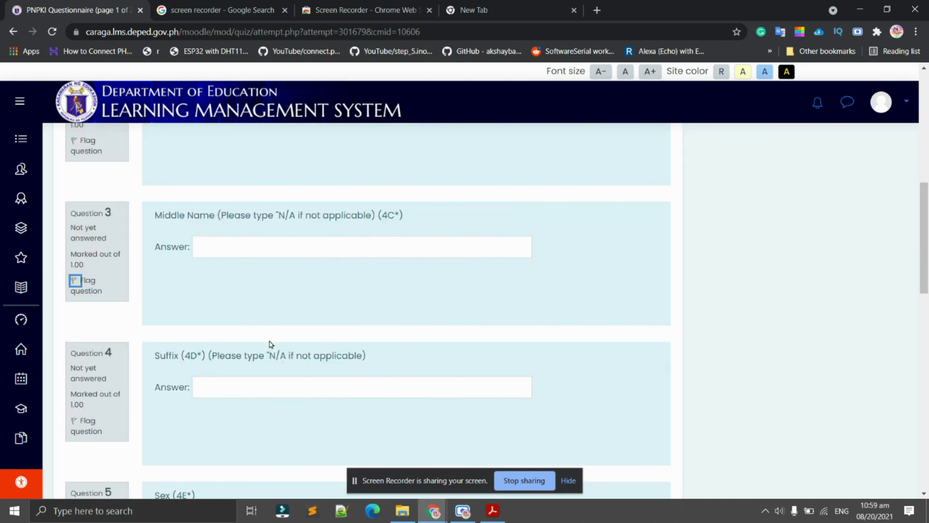
scroll(346, 213, up, 4)
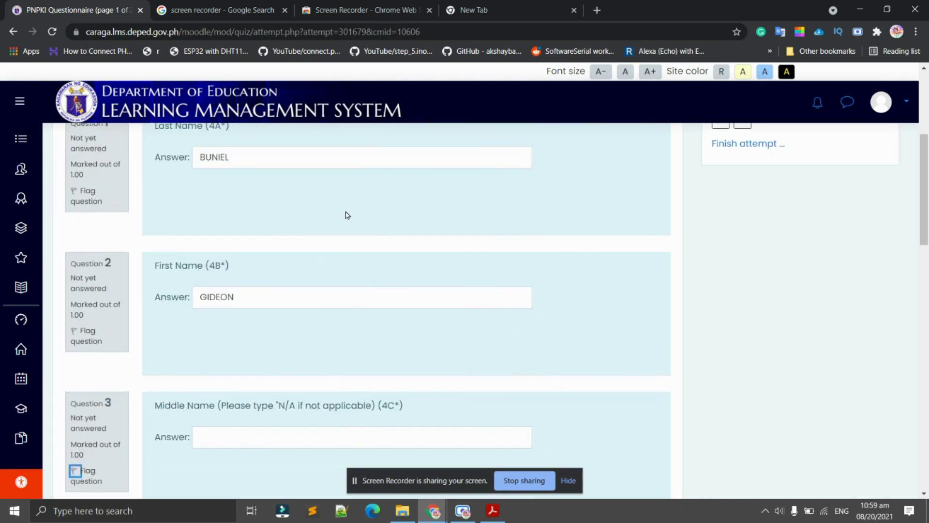
scroll(399, 252, down, 2)
click(279, 350)
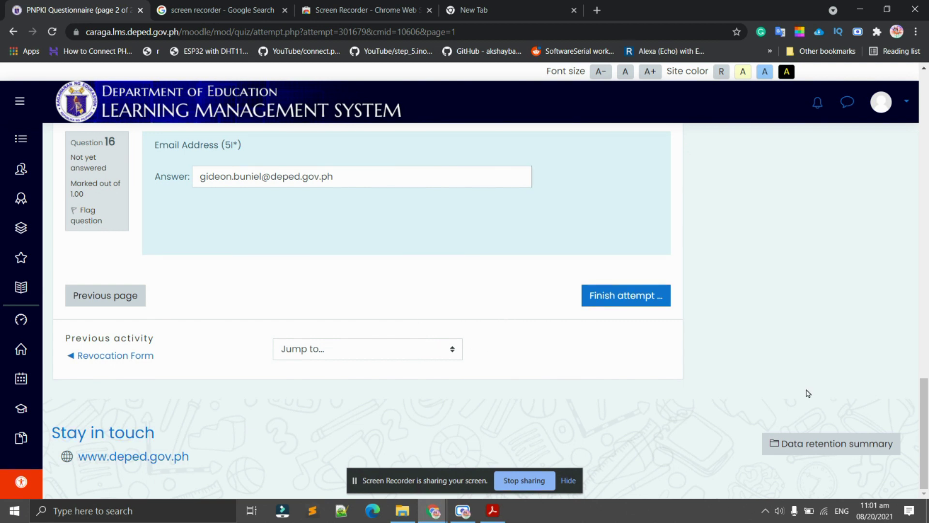
Finish the attempt and check the summary lists all 16 questions as 'Answer saved'.
click(631, 296)
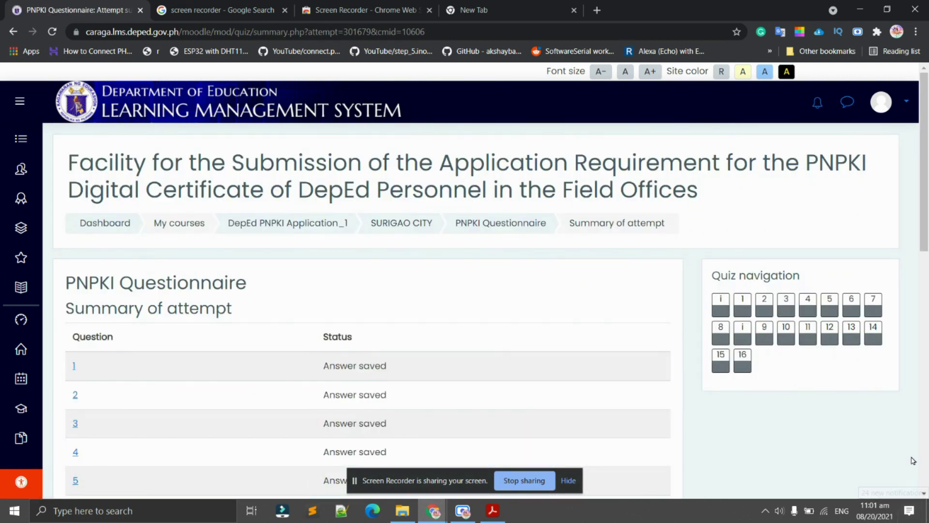
scroll(506, 380, down, 4)
scroll(418, 241, up, 4)
scroll(435, 253, down, 6)
scroll(383, 310, up, 5)
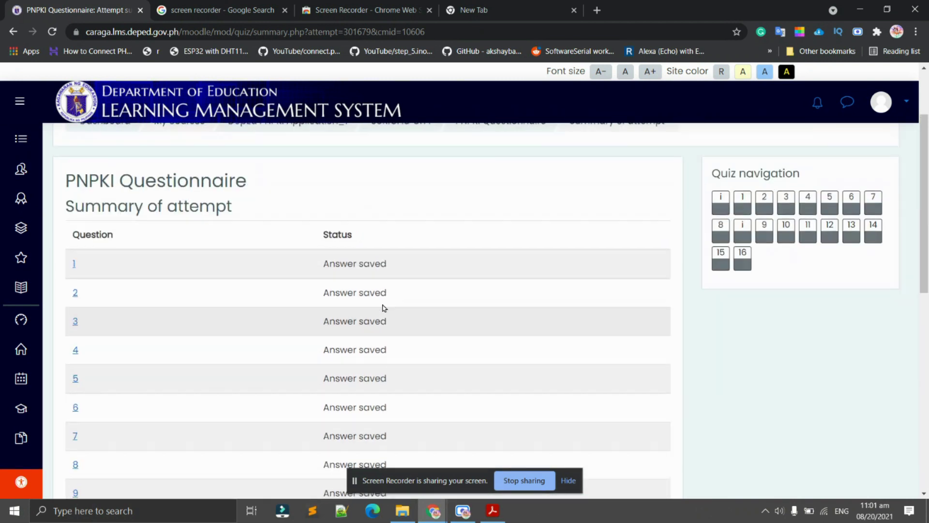
scroll(384, 295, down, 7)
scroll(387, 298, up, 8)
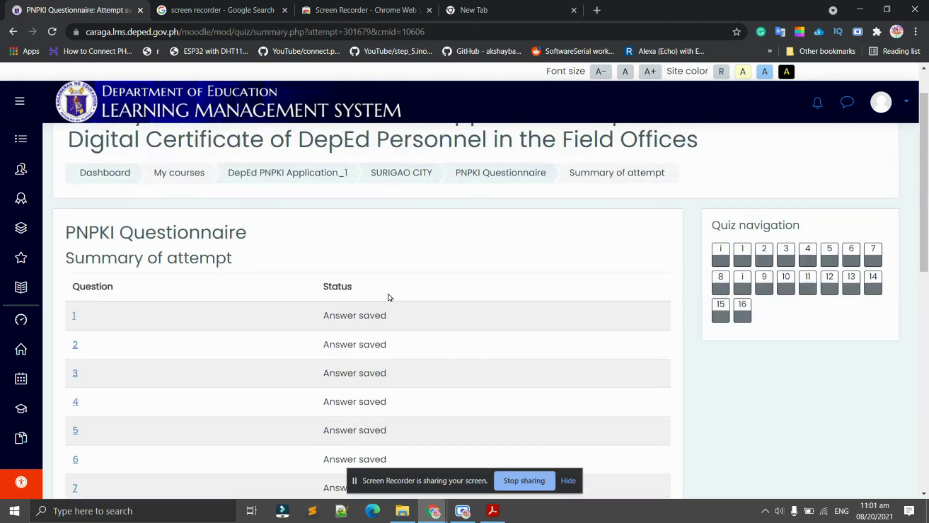
scroll(384, 313, down, 5)
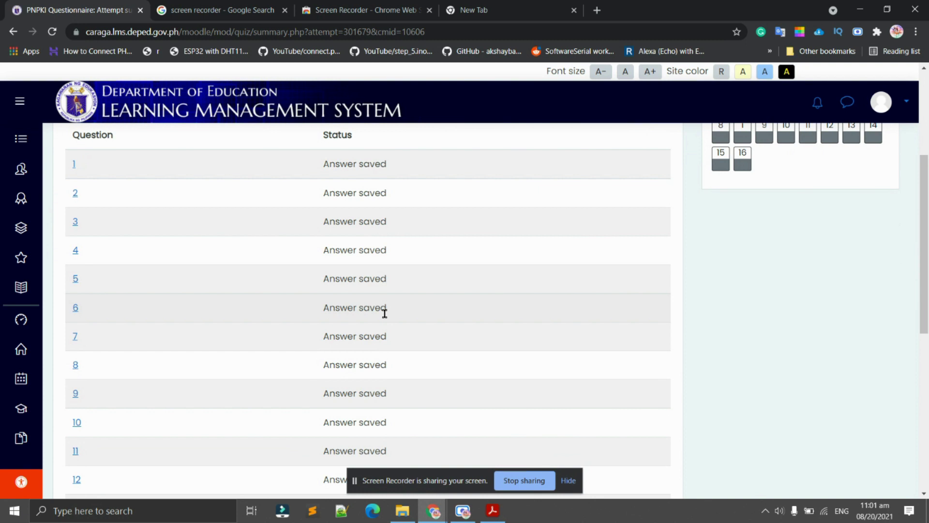
scroll(386, 314, up, 4)
scroll(395, 312, down, 10)
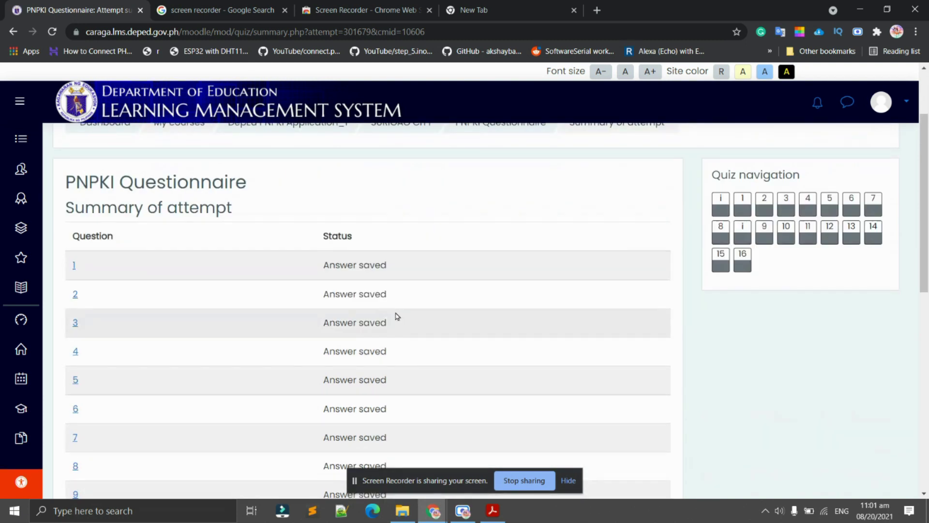
scroll(387, 291, up, 10)
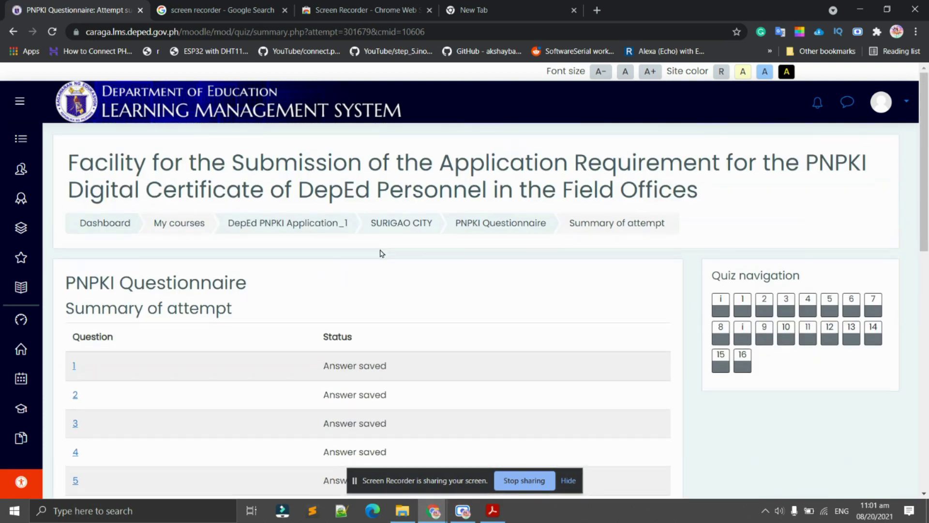
scroll(379, 253, down, 6)
scroll(385, 362, up, 6)
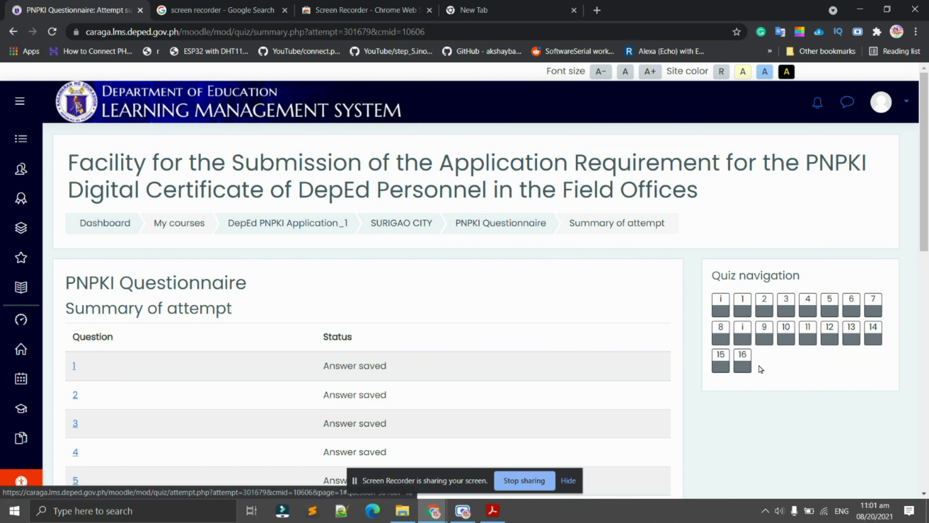
scroll(746, 370, down, 12)
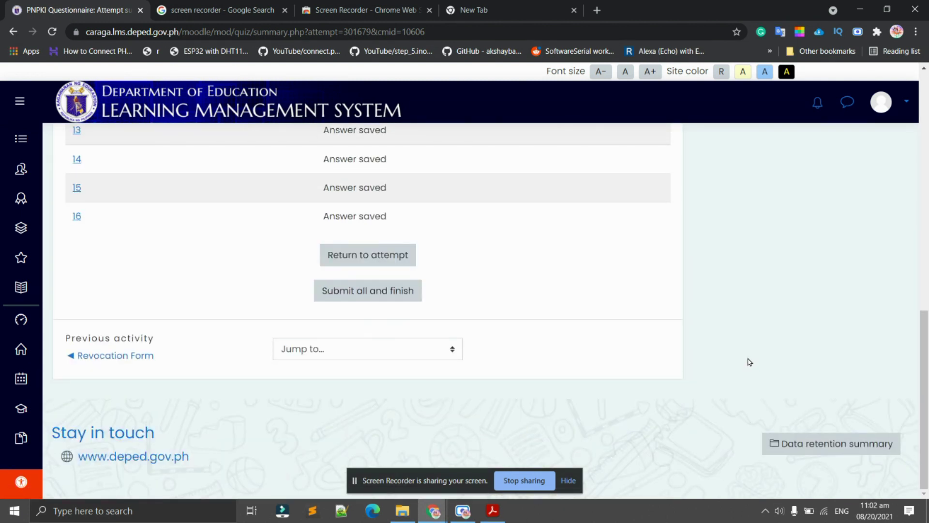
scroll(749, 362, up, 10)
scroll(749, 359, down, 8)
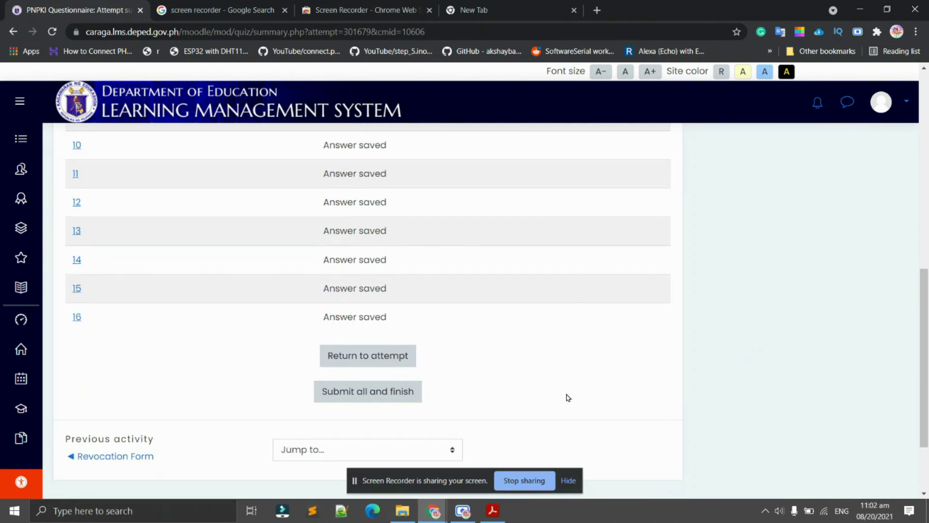
Submit all answers and confirm, so attempt 1 shows Finished on 20 August 2021, 11:02 AM.
click(387, 397)
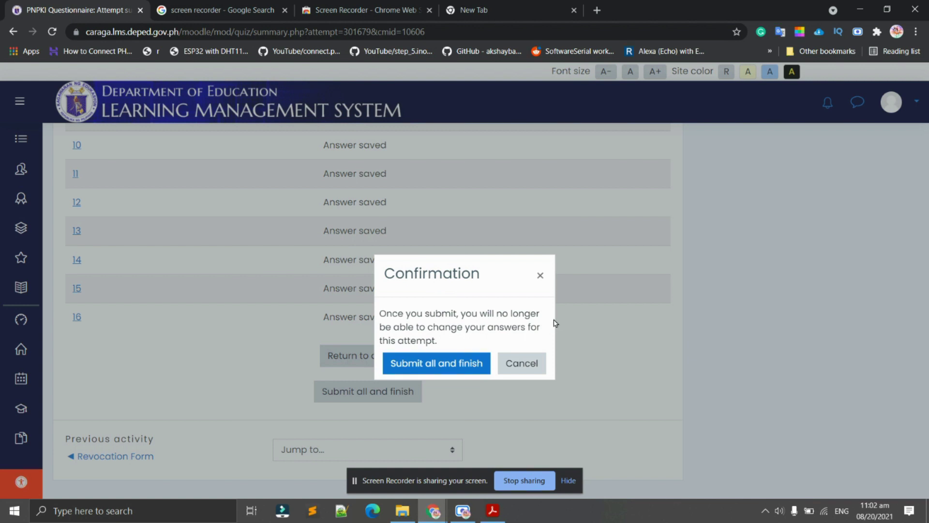
click(461, 368)
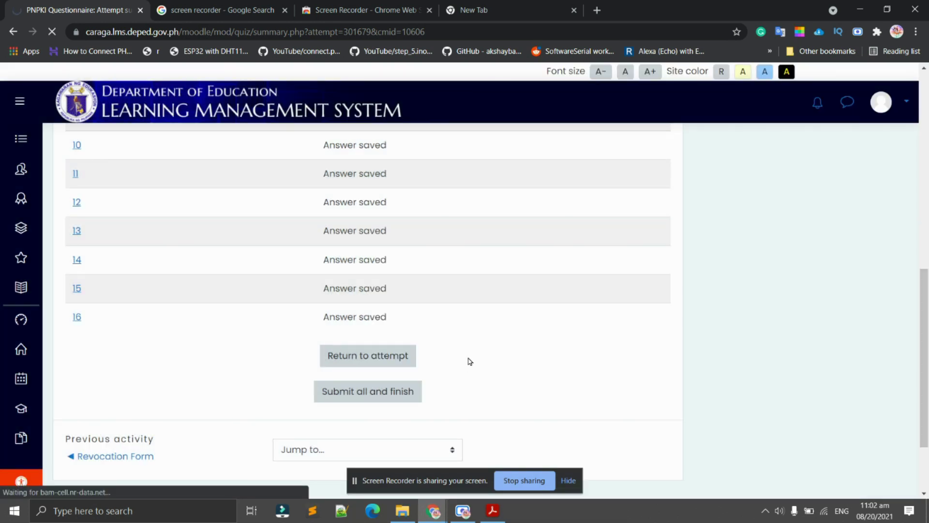
scroll(541, 371, down, 2)
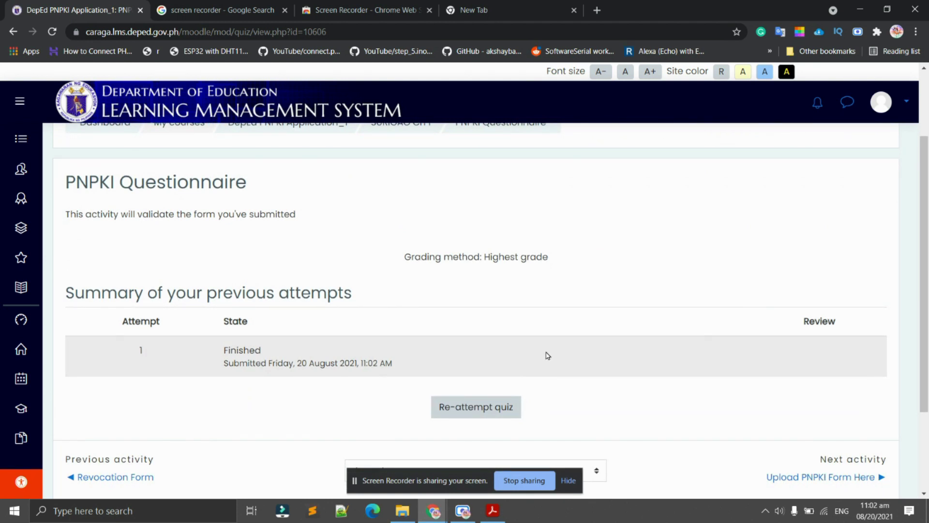
scroll(139, 269, down, 2)
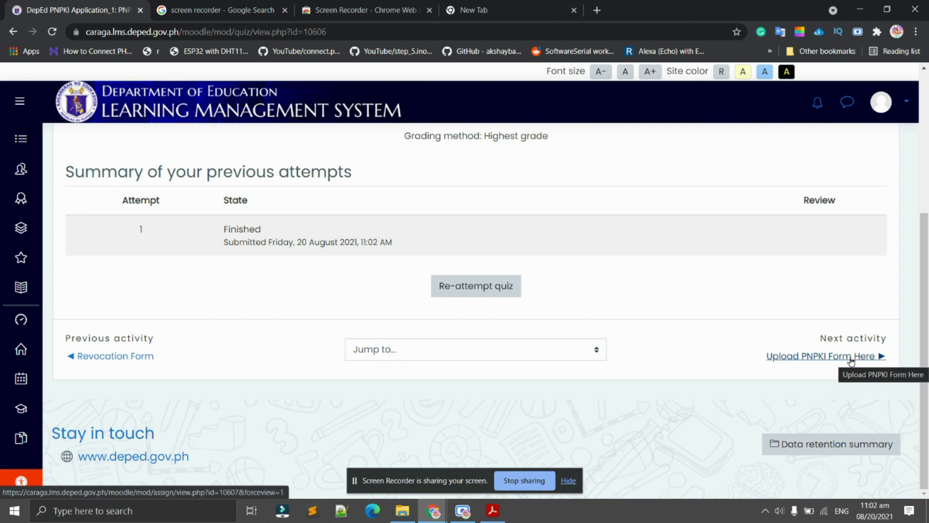
Open the Upload PNPKI Form Here assignment and read its instructions down to Add submission.
click(851, 359)
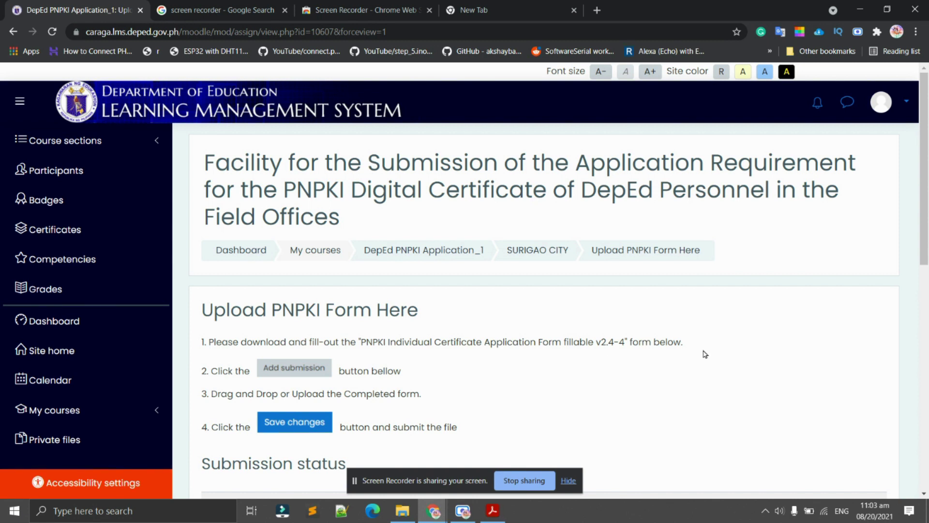
click(453, 370)
drag(228, 373, 428, 393)
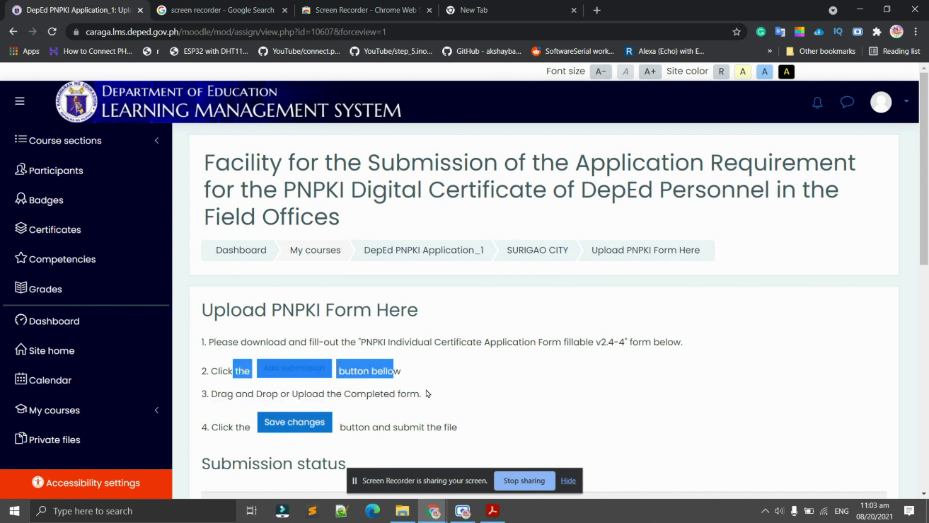
click(427, 393)
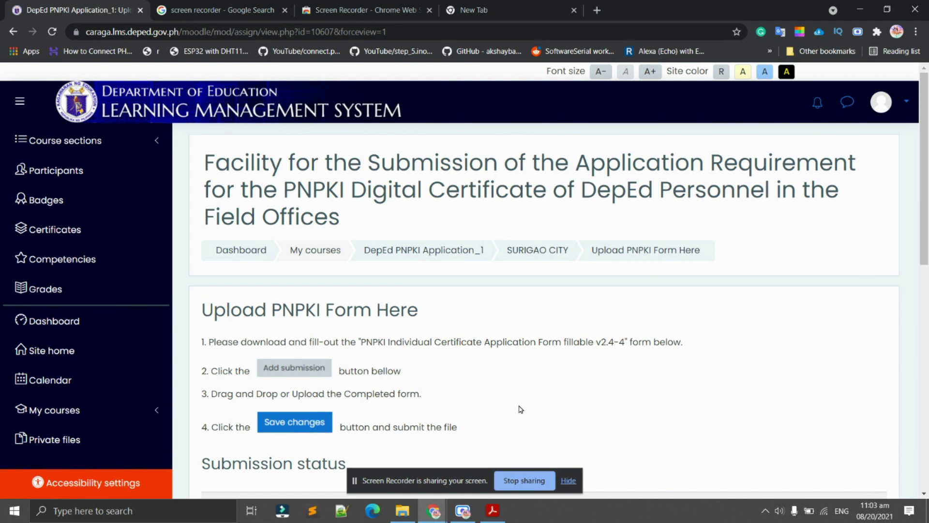
scroll(518, 409, down, 2)
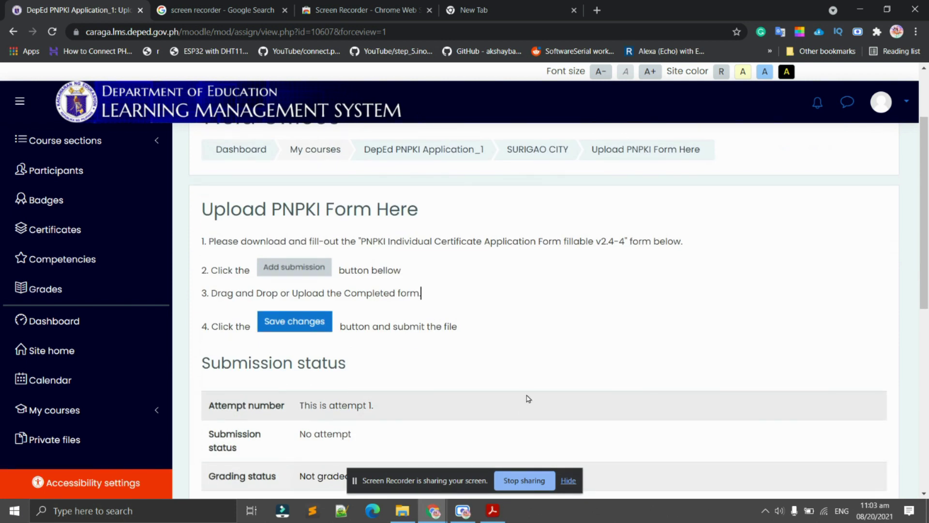
scroll(530, 396, down, 2)
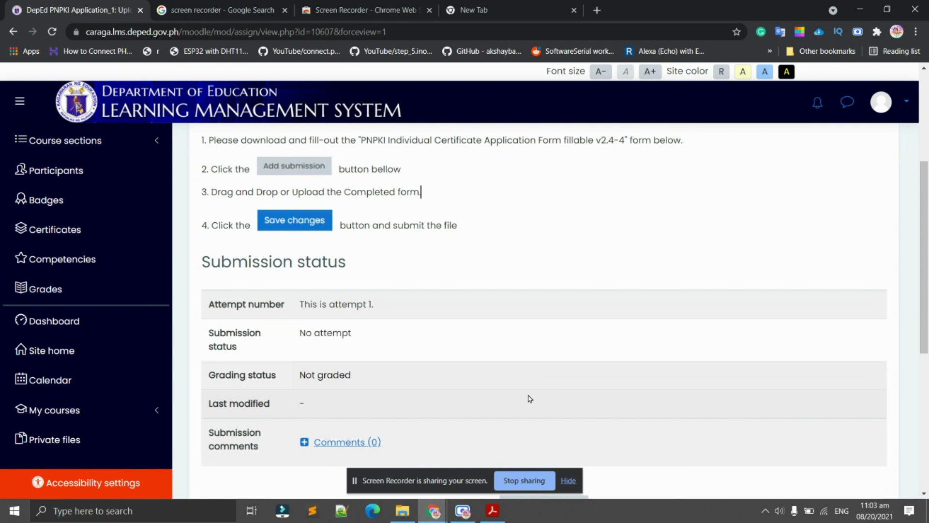
scroll(527, 392, down, 2)
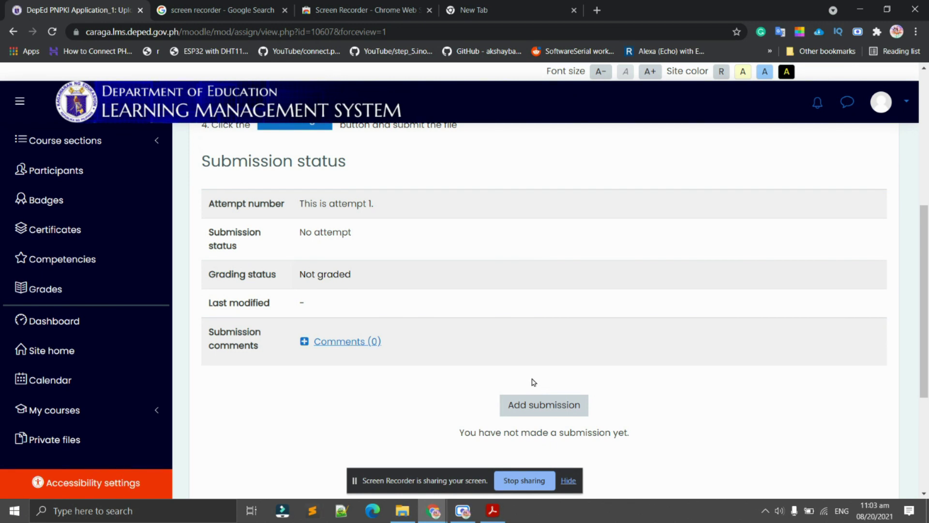
scroll(534, 386, down, 4)
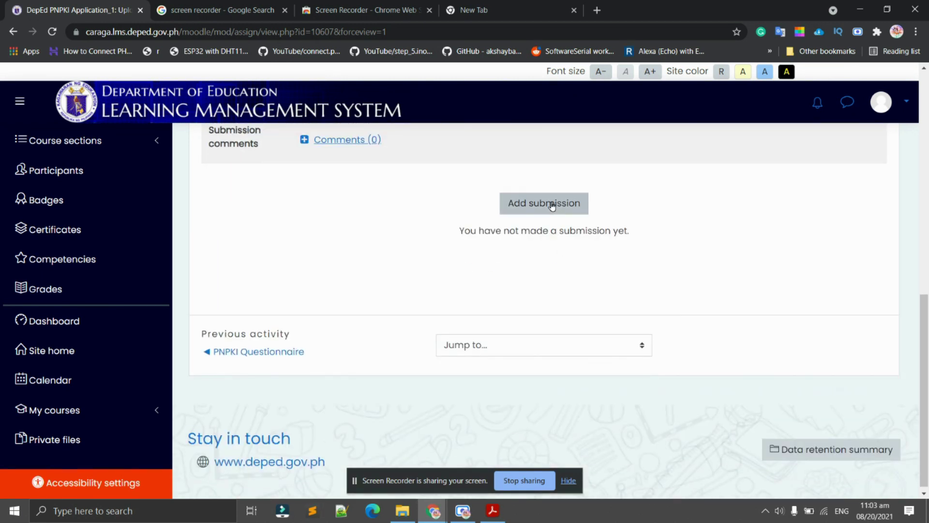
scroll(575, 280, up, 2)
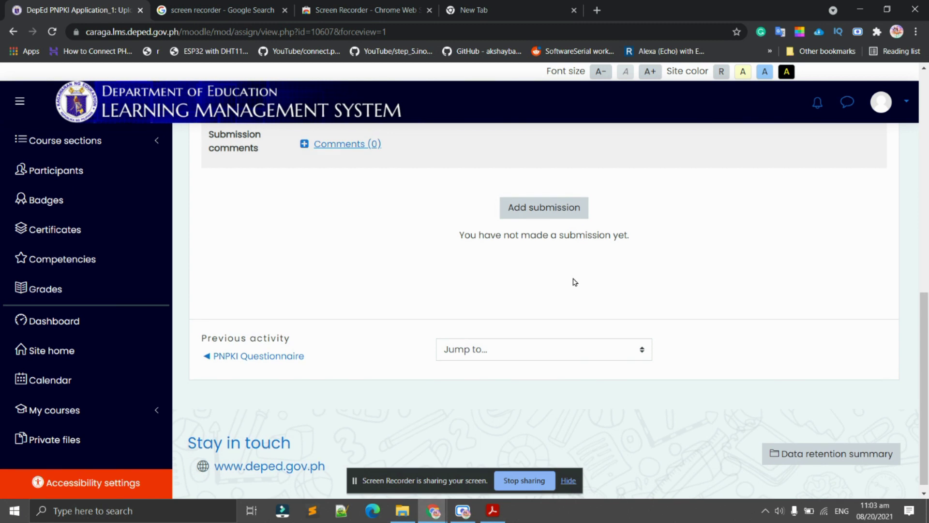
click(514, 302)
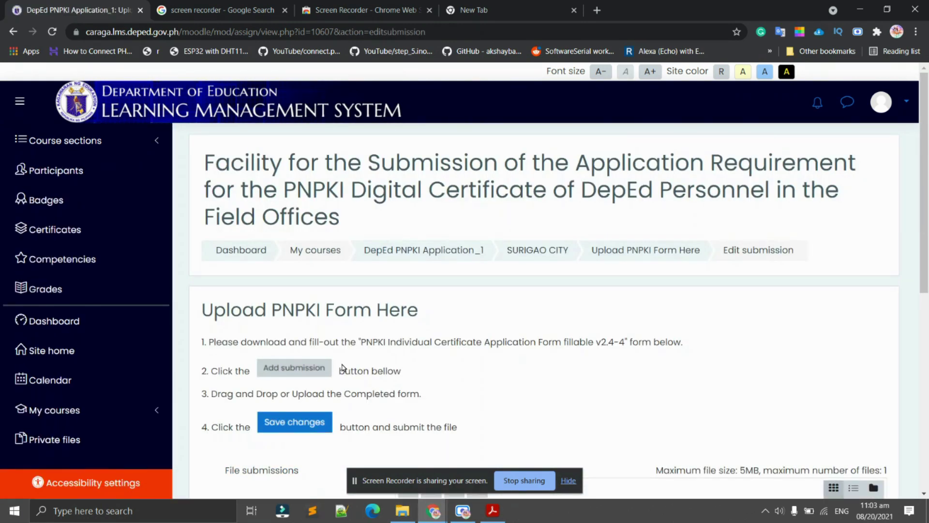
scroll(334, 387, down, 8)
scroll(547, 315, up, 2)
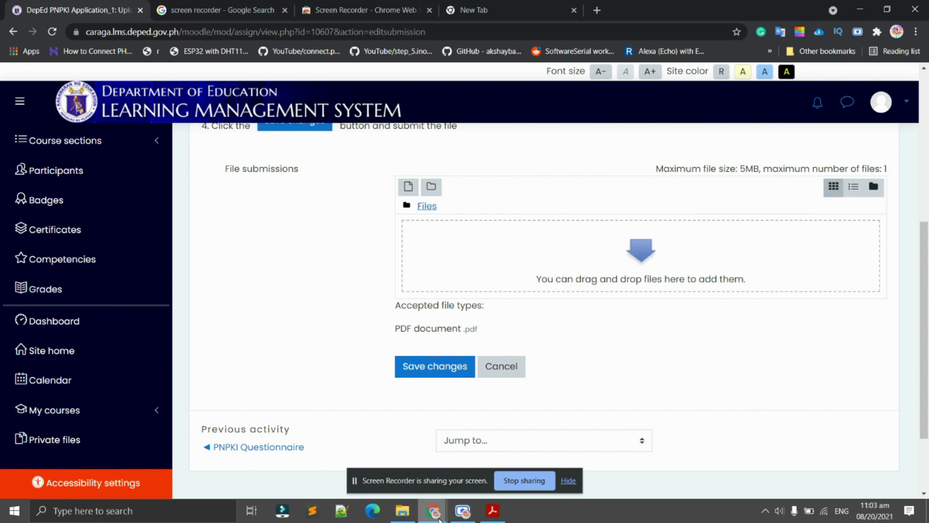
click(408, 191)
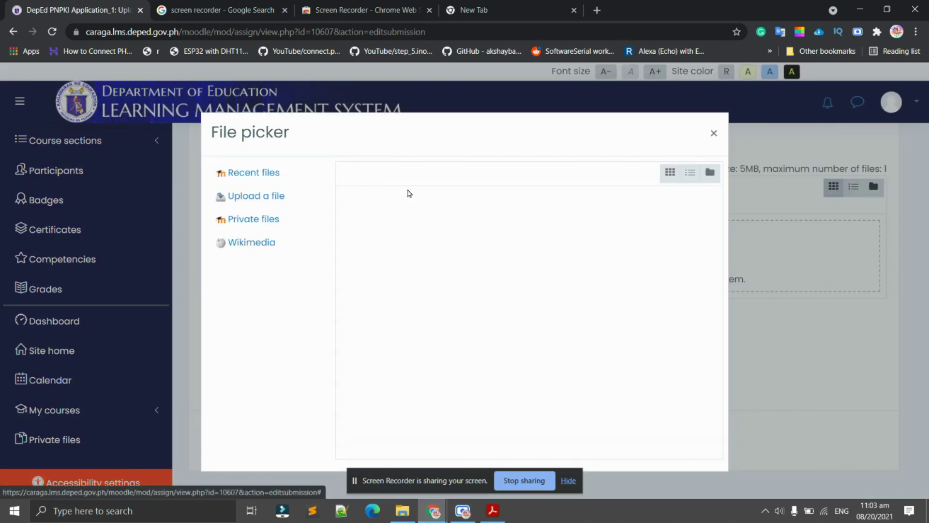
click(269, 205)
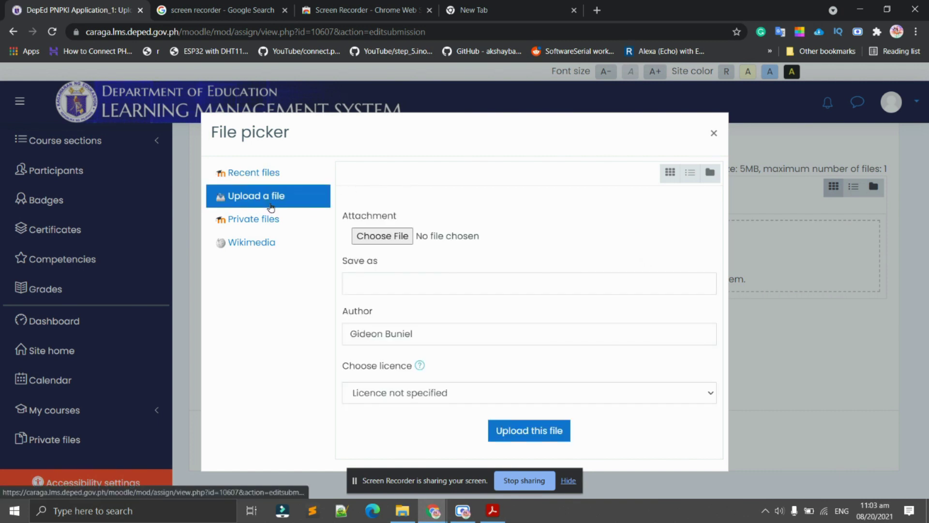
click(390, 242)
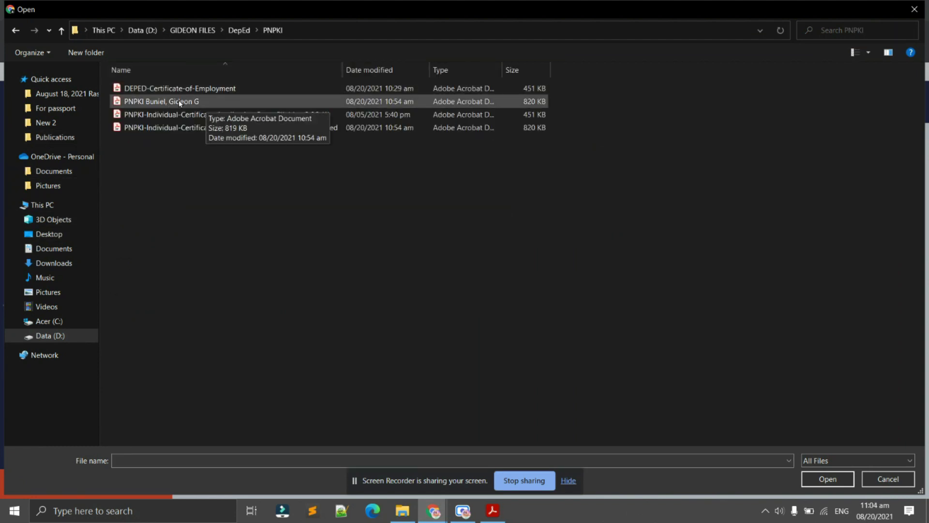
click(179, 101)
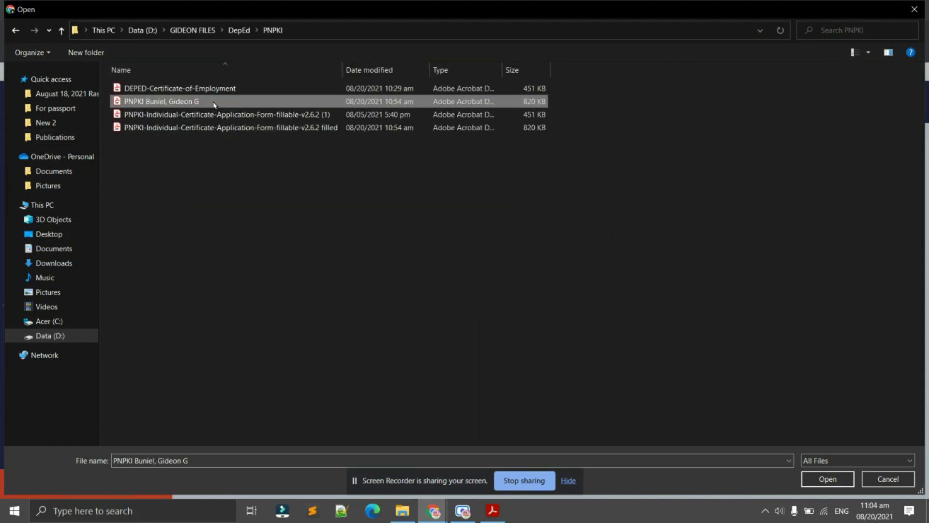
double_click(238, 100)
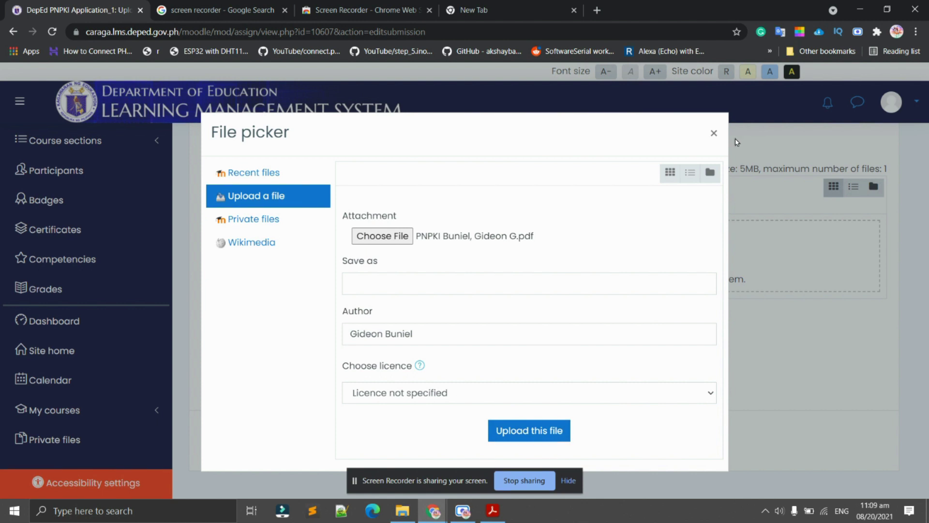
click(714, 134)
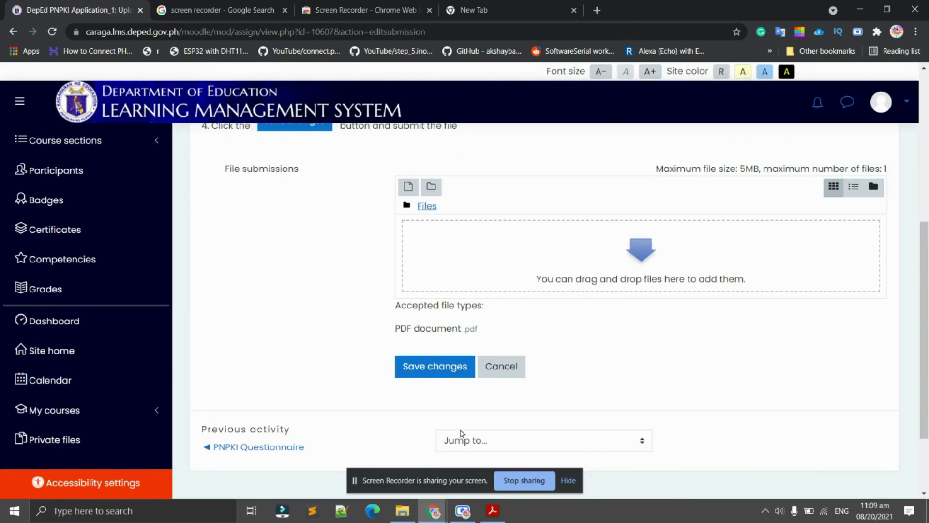
Drag the filled PNPKI form PDF from the PNPKI folder into the submission file area.
click(402, 511)
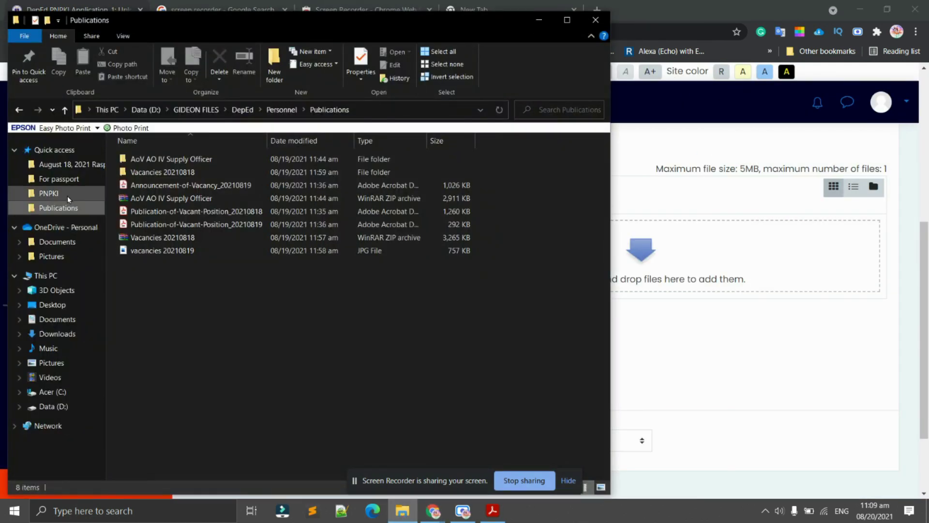
click(49, 193)
click(191, 172)
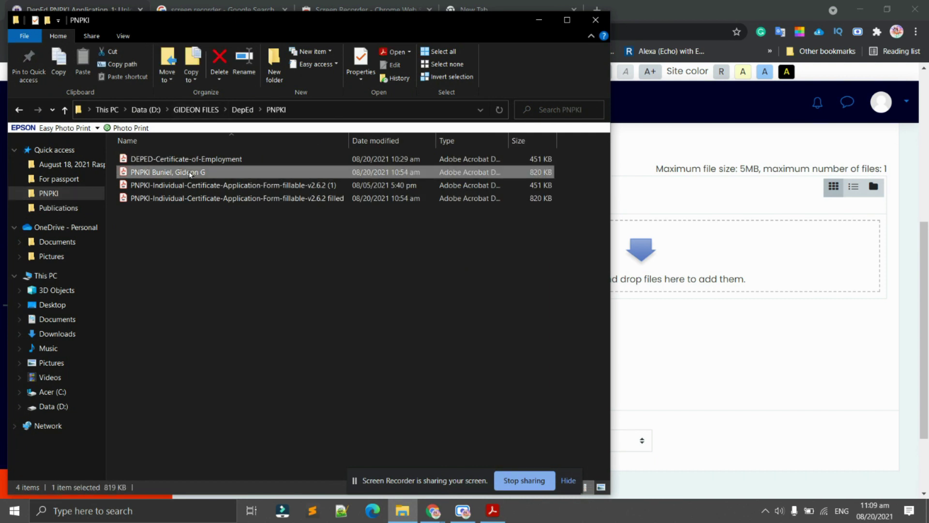
drag(373, 28, 285, 30)
drag(107, 167, 651, 268)
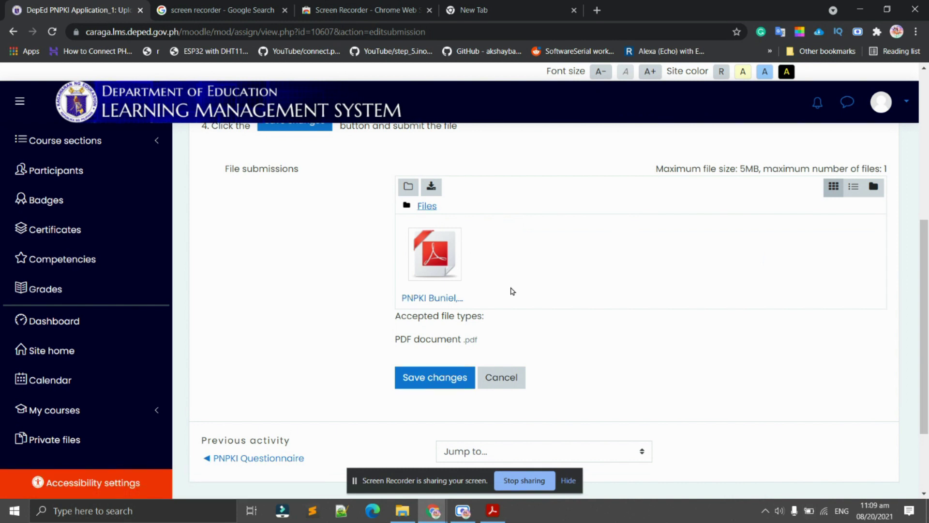
Save the submission so its status reads 'Submitted for grading', then return to the course activities.
click(431, 378)
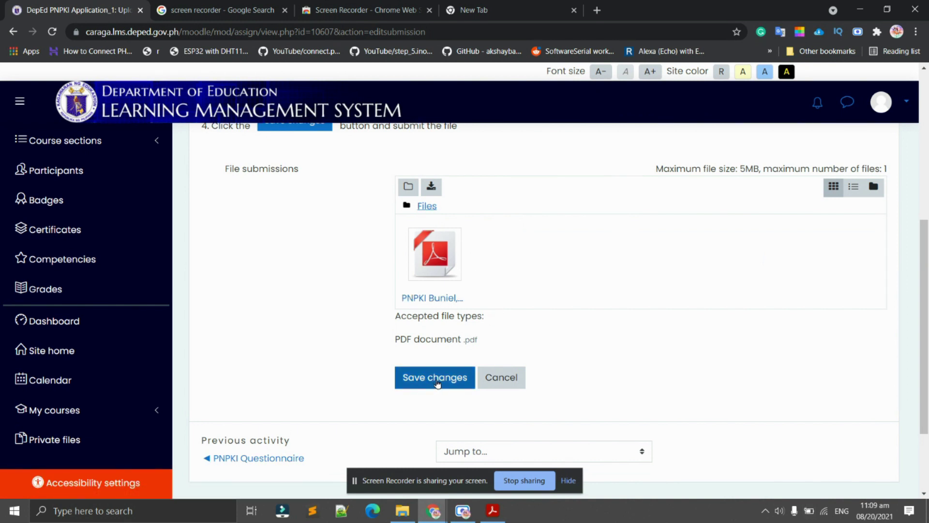
click(437, 383)
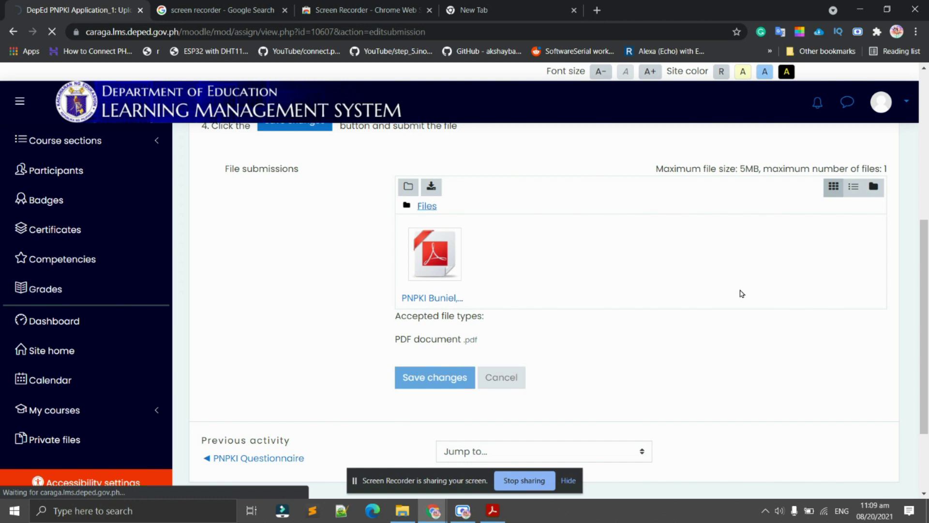
scroll(643, 308, down, 6)
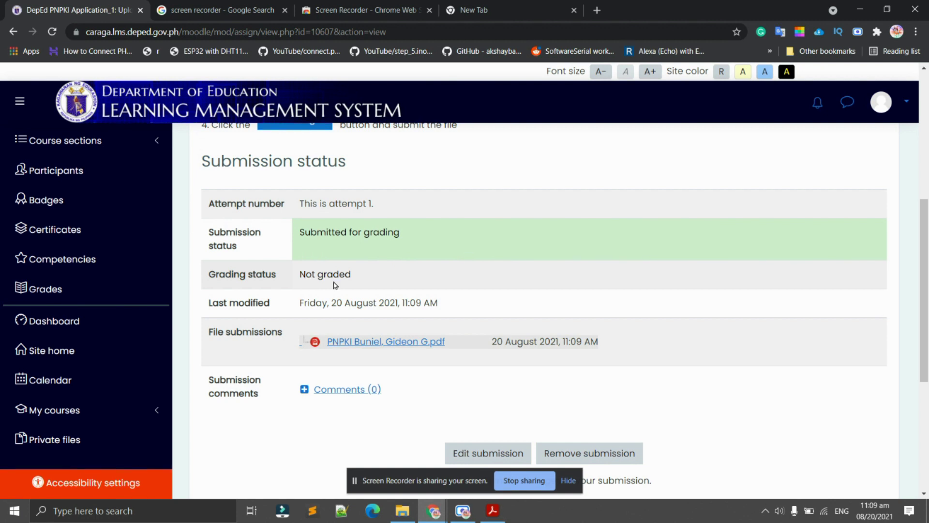
scroll(467, 316, down, 2)
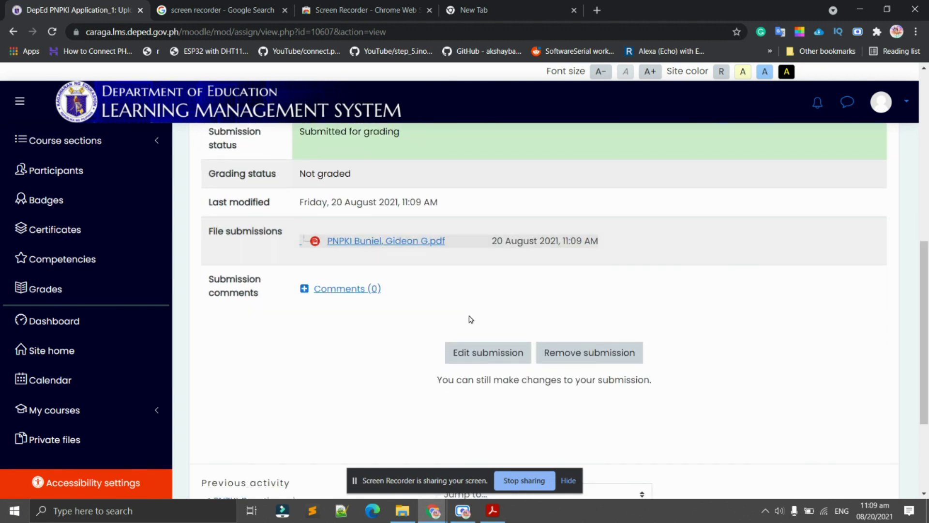
scroll(473, 317, down, 3)
key(alt+Left)
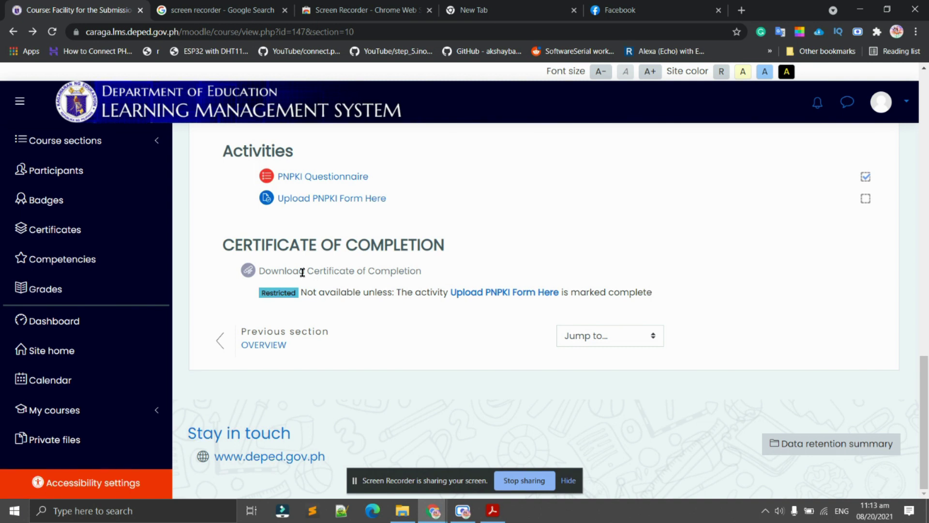
drag(240, 269, 522, 294)
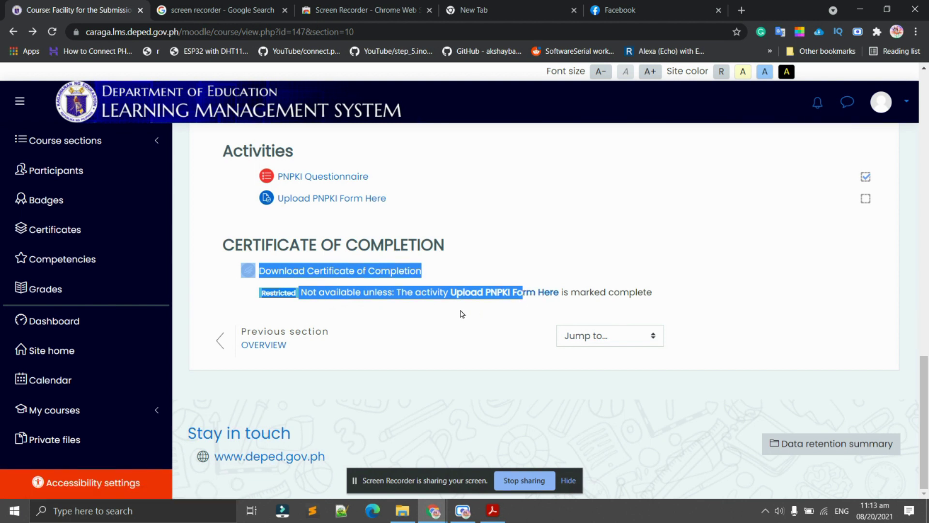
click(400, 317)
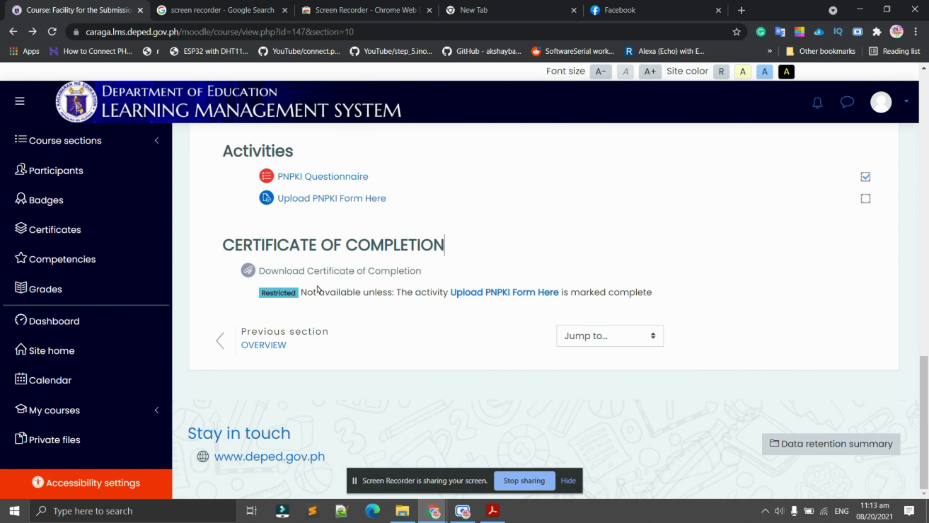
drag(234, 263, 411, 266)
triple_click(434, 277)
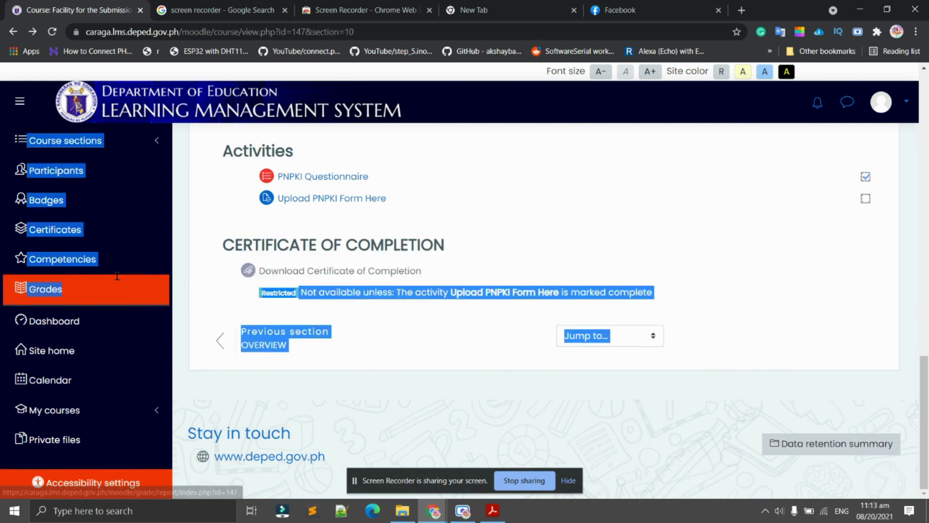
click(441, 275)
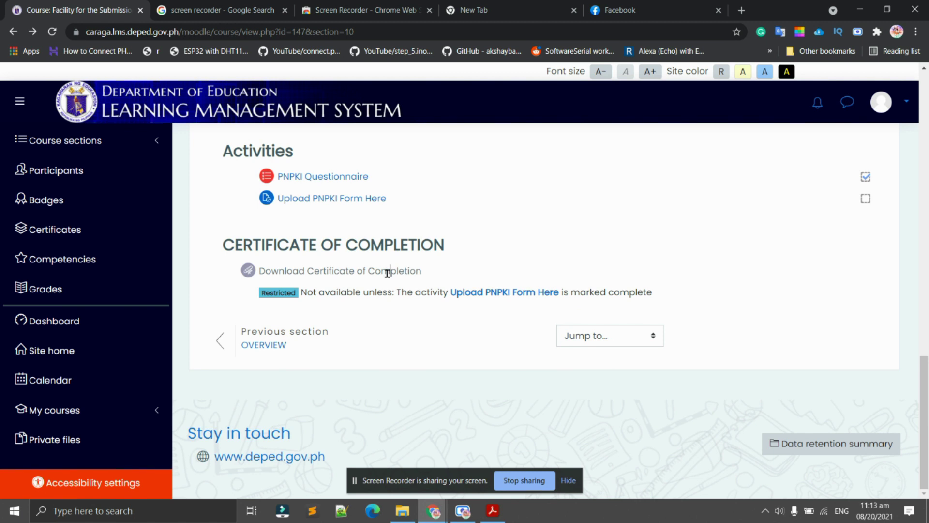